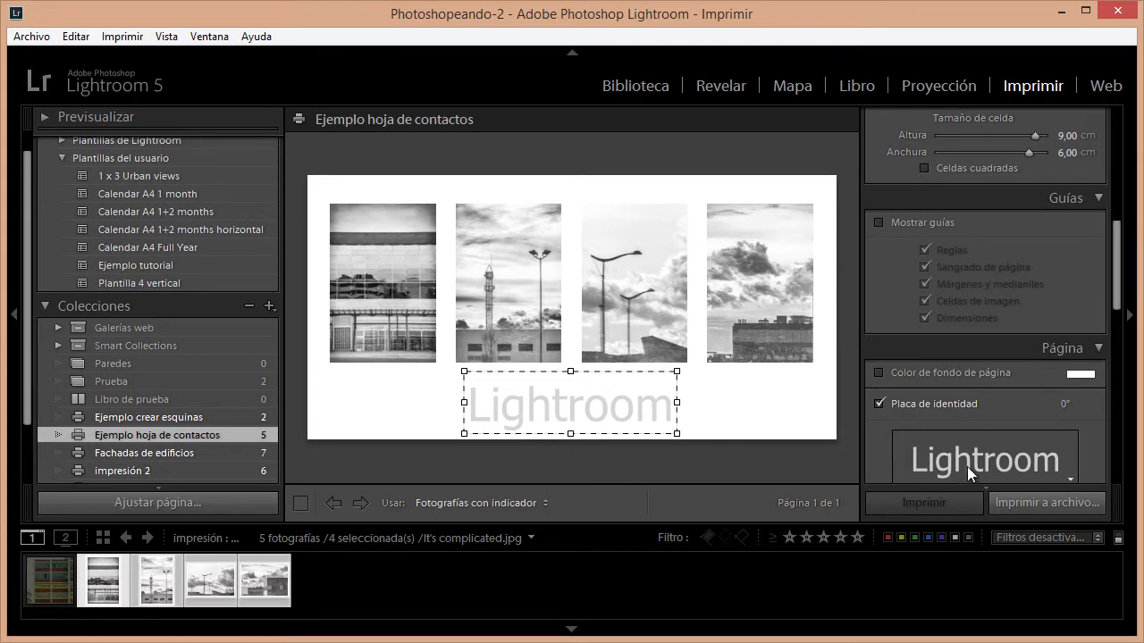
Add an 8.9 pt dark blue stroke border around all four contact-sheet photos
scroll(983, 438, up, 10)
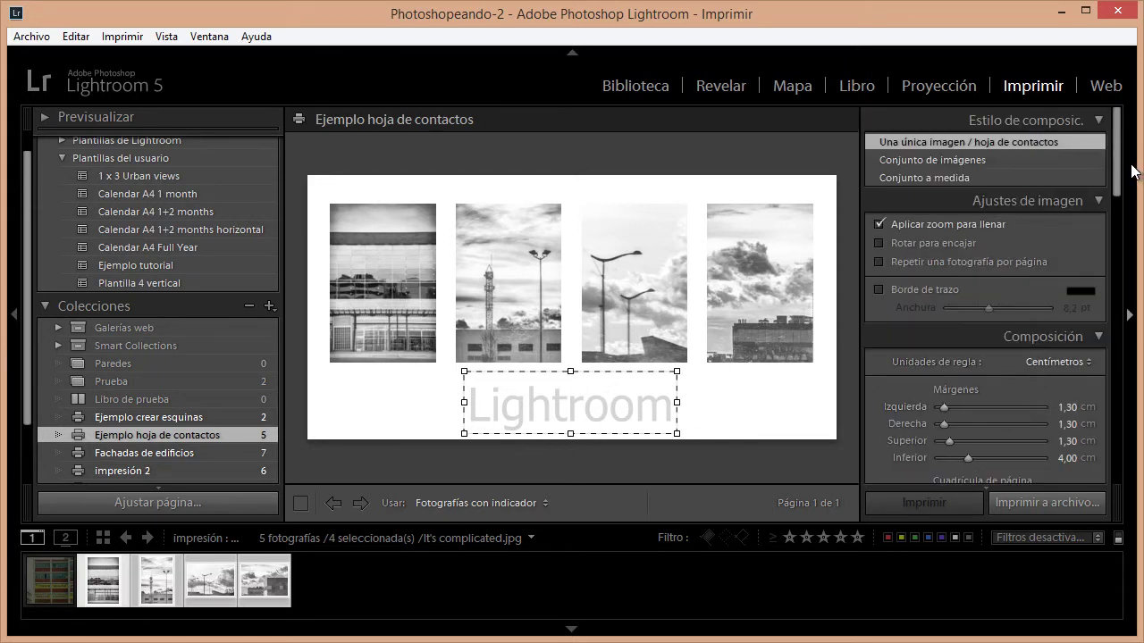
click(931, 290)
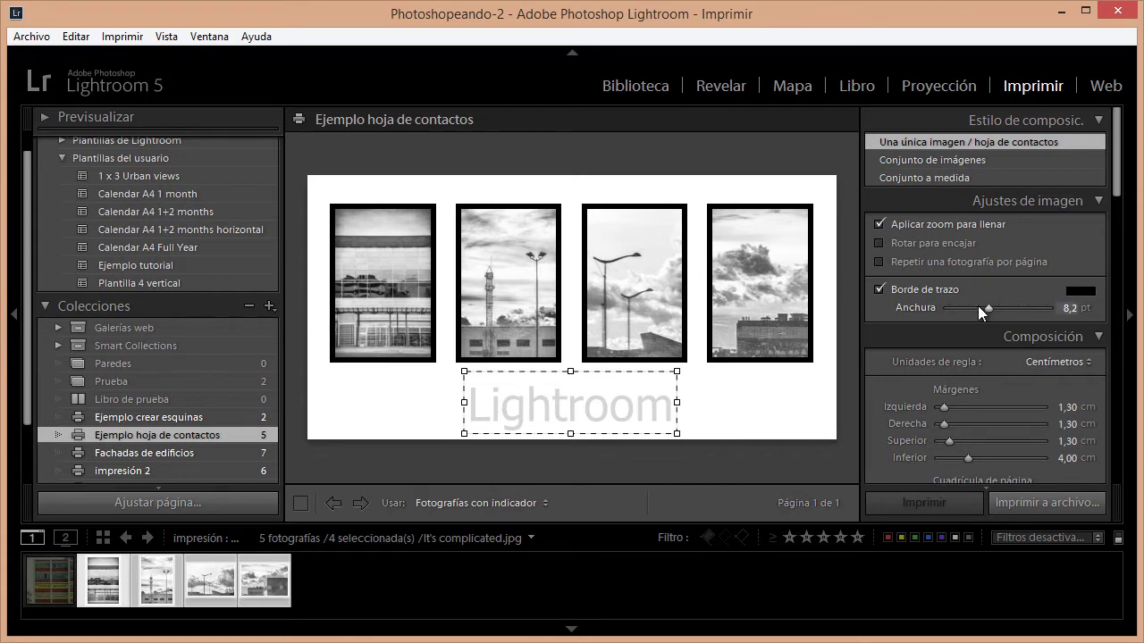
mouse_move(986, 306)
mouse_down()
mouse_move(947, 312)
mouse_move(1064, 316)
mouse_move(991, 318)
mouse_up()
click(1080, 290)
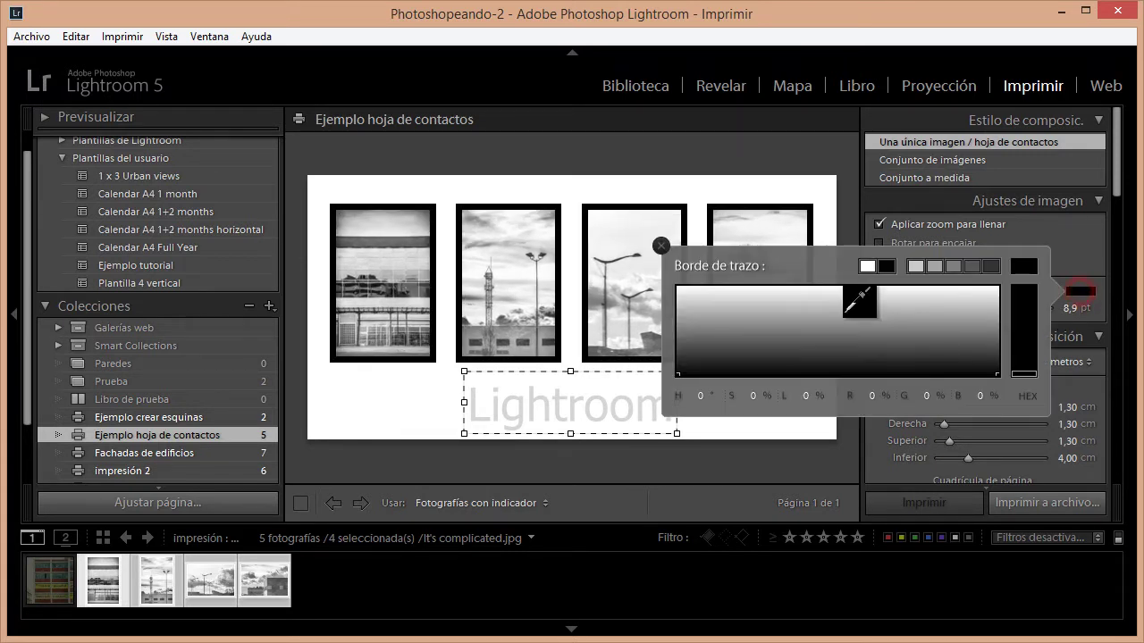
drag(847, 314, 847, 325)
drag(1035, 319, 1028, 299)
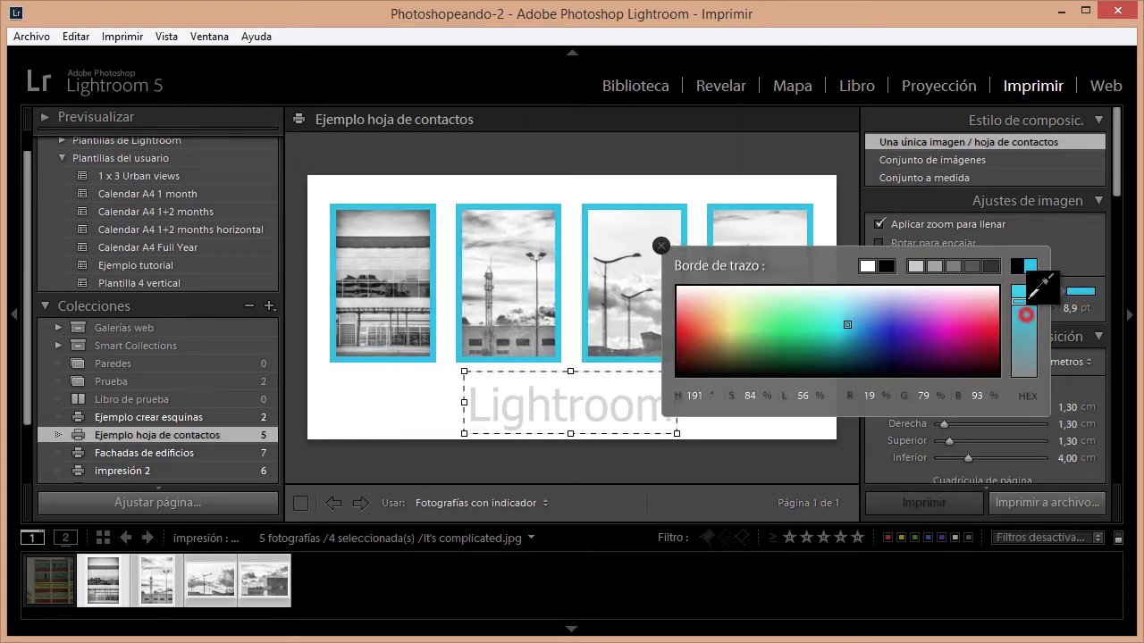
click(874, 348)
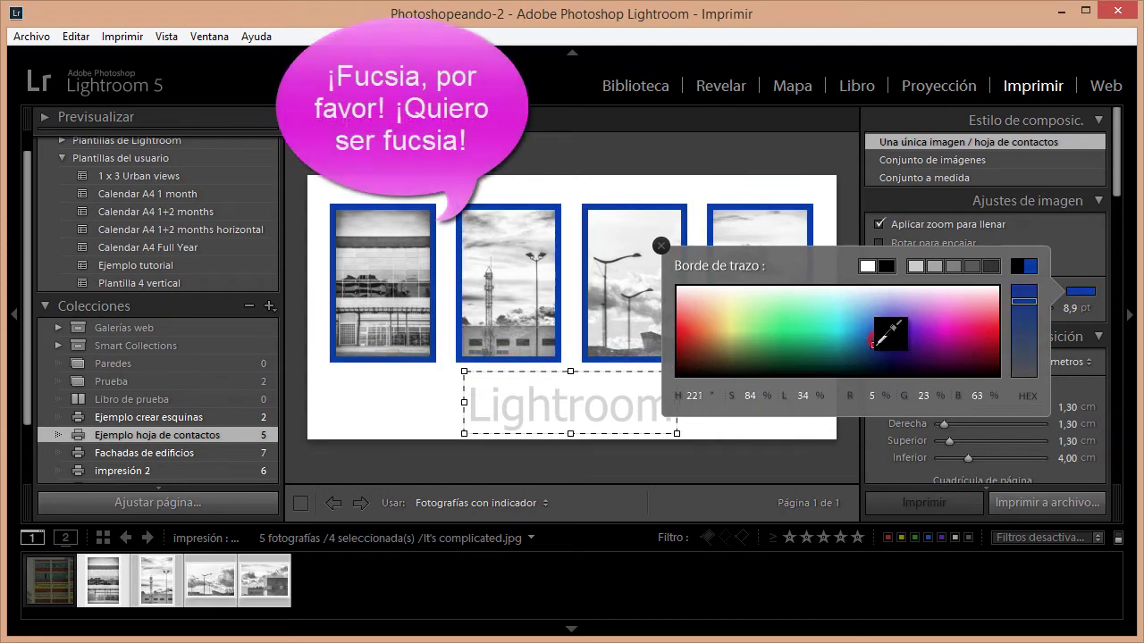
click(661, 244)
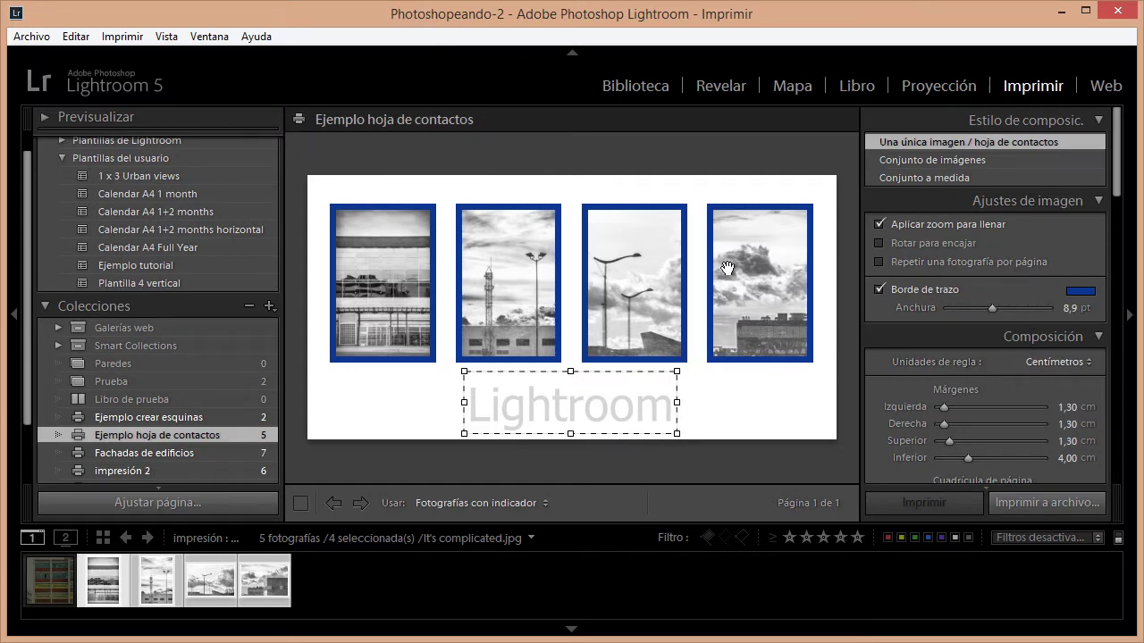
Turn off the stroke border, preview the Puertas and Puertas round layouts, then open 'Ejemplo crear esquinas'
click(919, 285)
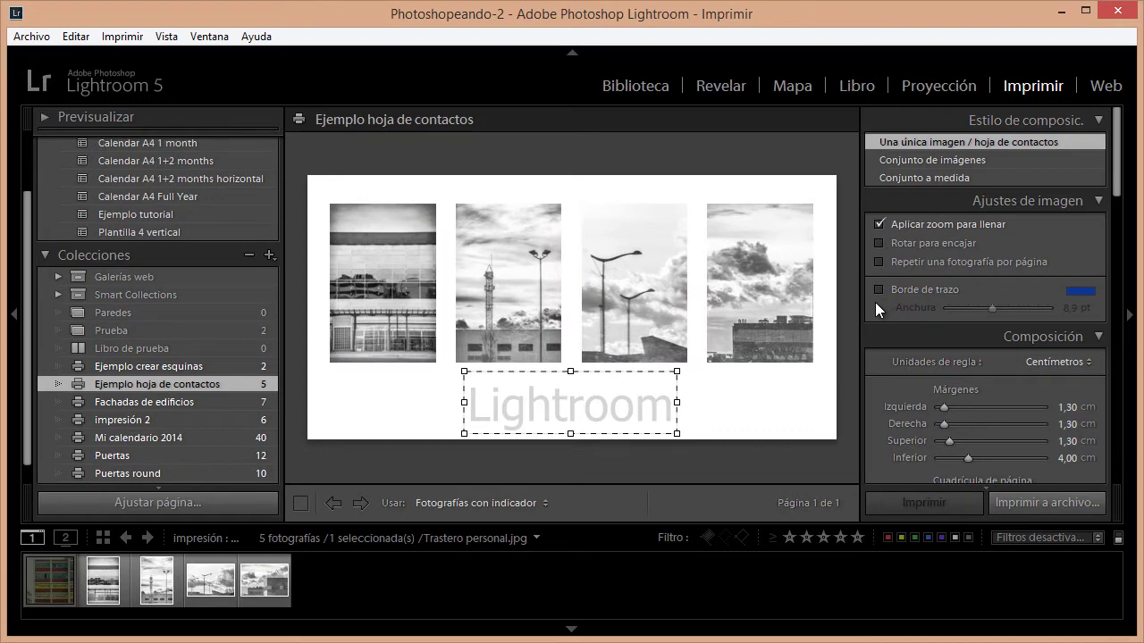
click(570, 629)
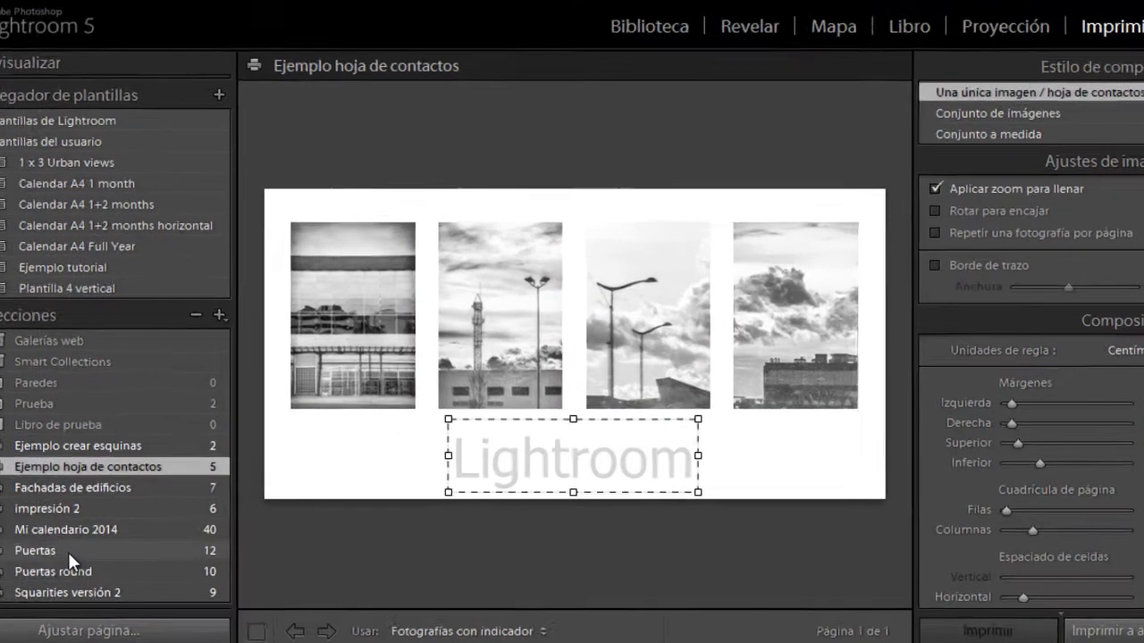
click(68, 552)
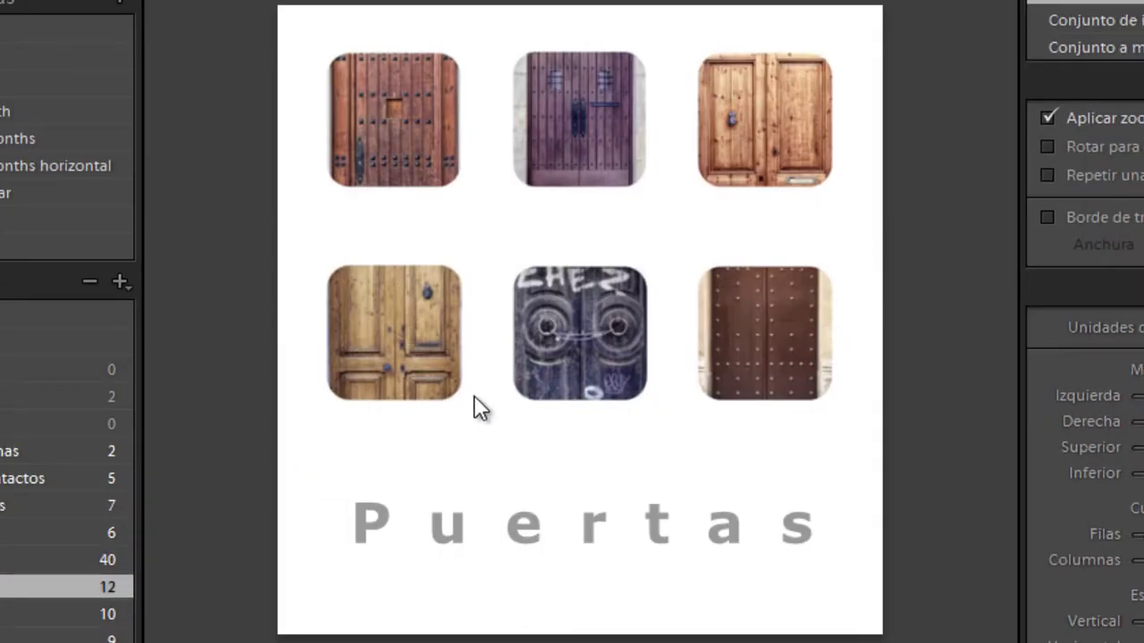
click(36, 614)
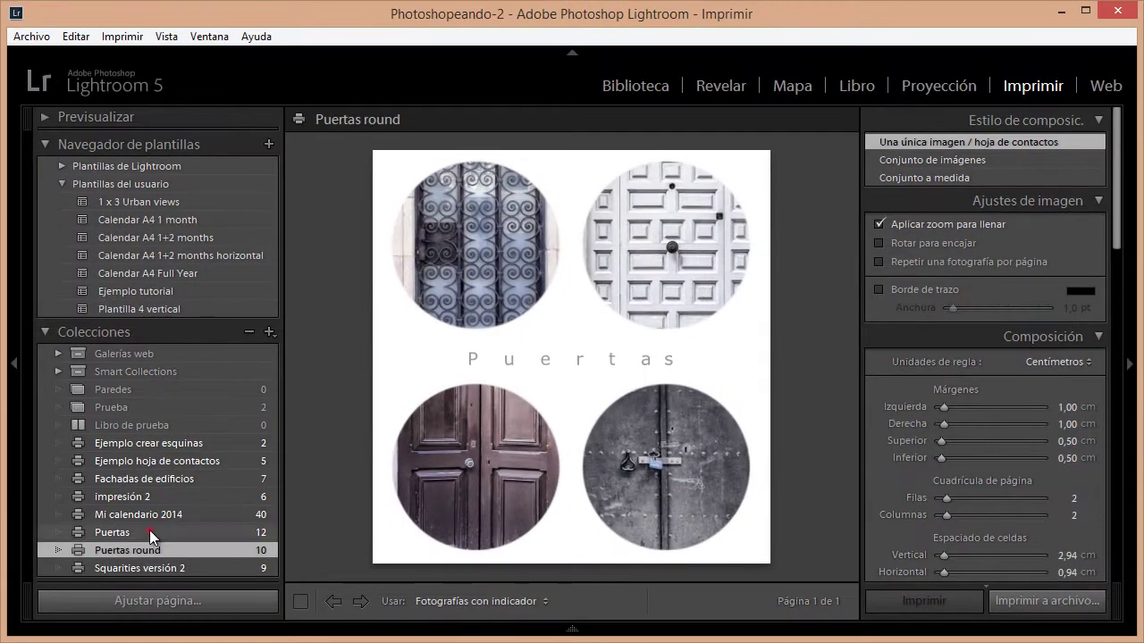
click(149, 532)
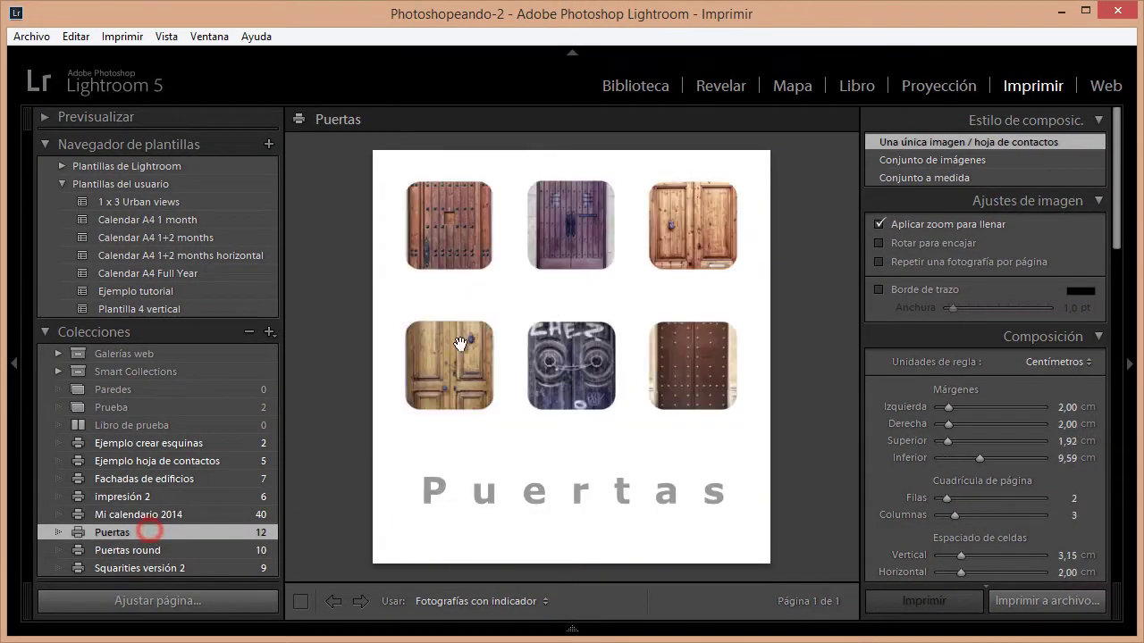
click(161, 548)
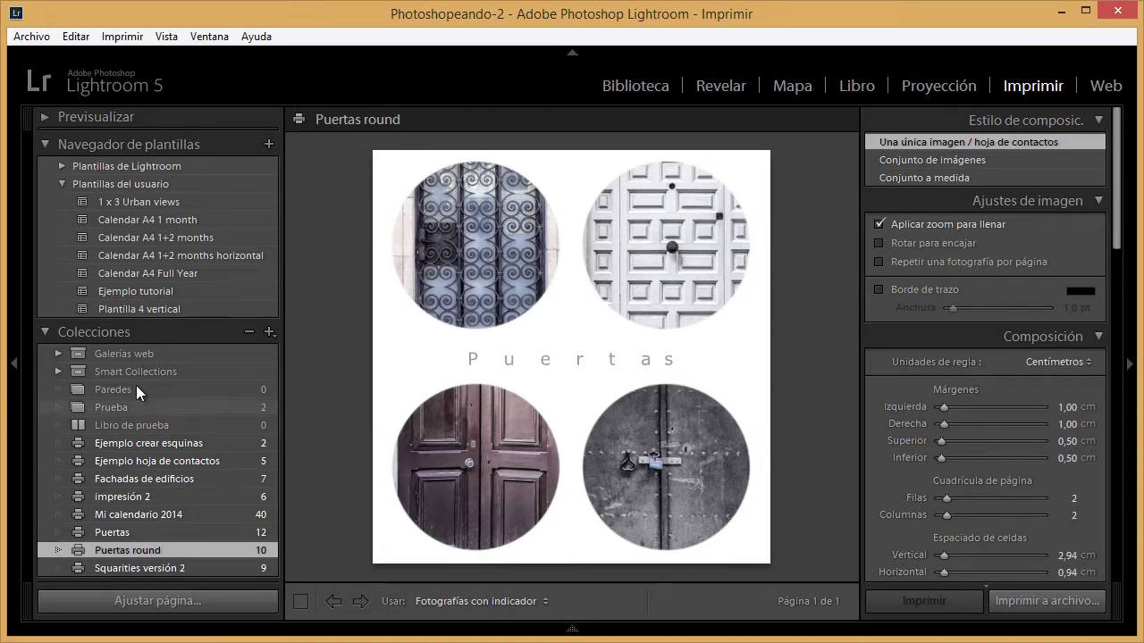
click(151, 443)
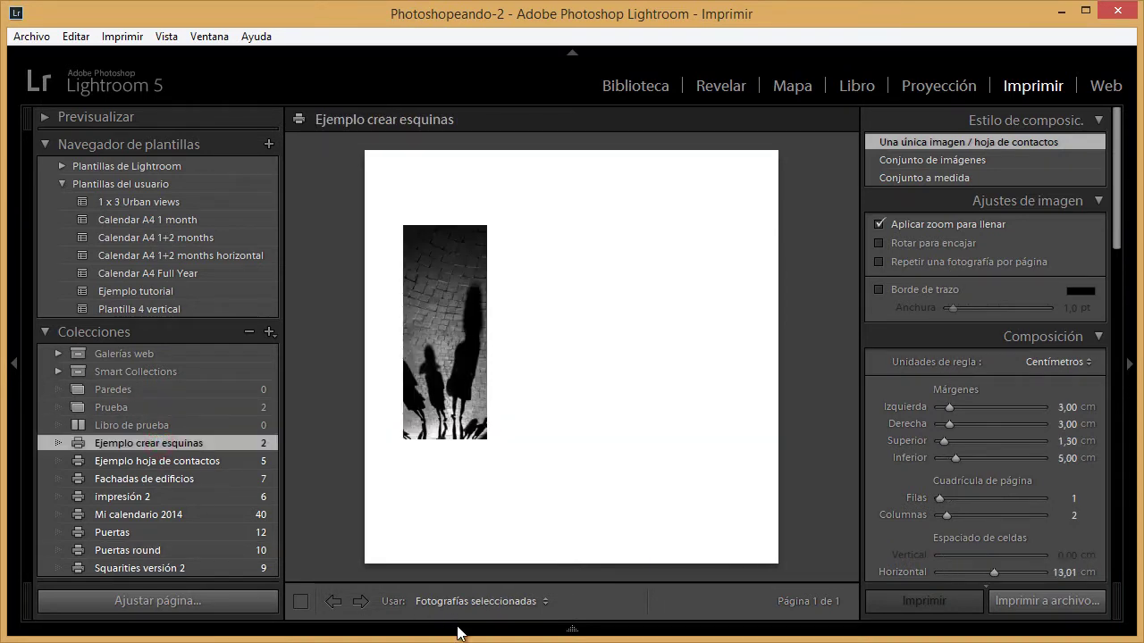
Show the filmstrip and select both shadow photos for the page
click(460, 632)
ctrl+click(105, 582)
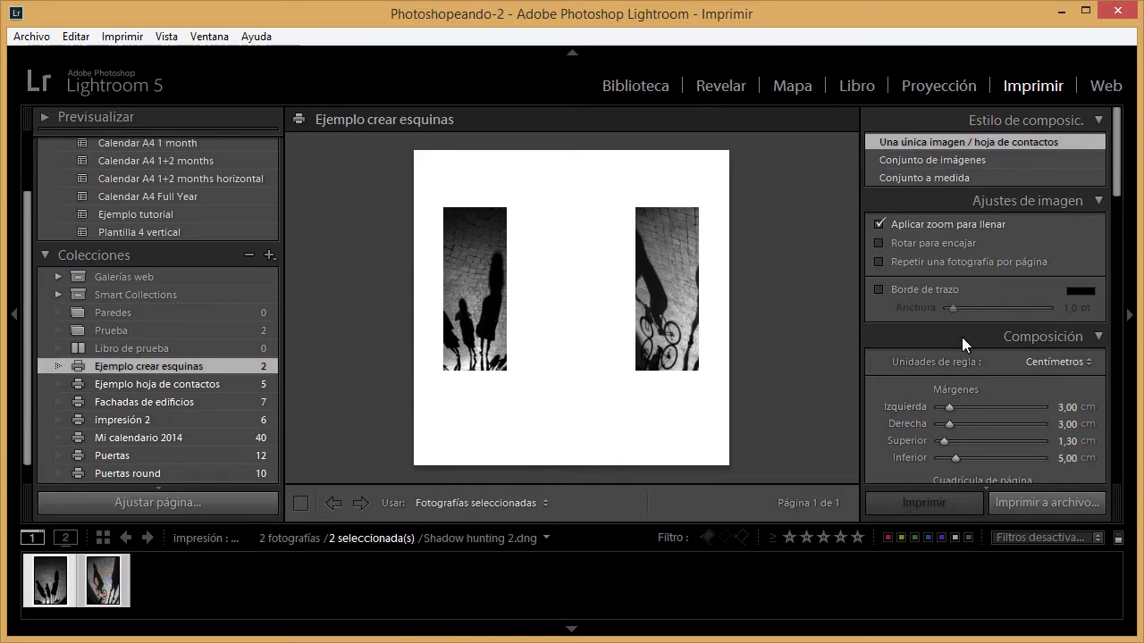
scroll(964, 410, down, 2)
scroll(964, 409, down, 2)
scroll(964, 409, down, 2)
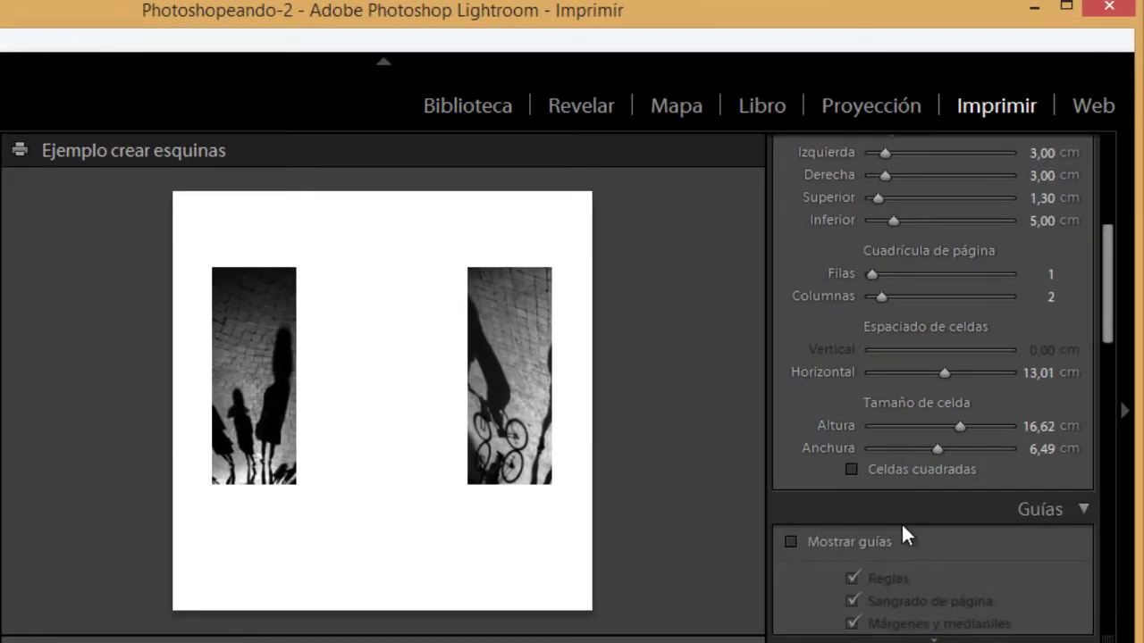
Make the print cells square at about 11.19 cm, then go to Develop
click(907, 470)
mouse_move(936, 450)
mouse_down()
mouse_move(920, 450)
mouse_move(990, 455)
mouse_move(991, 427)
mouse_up()
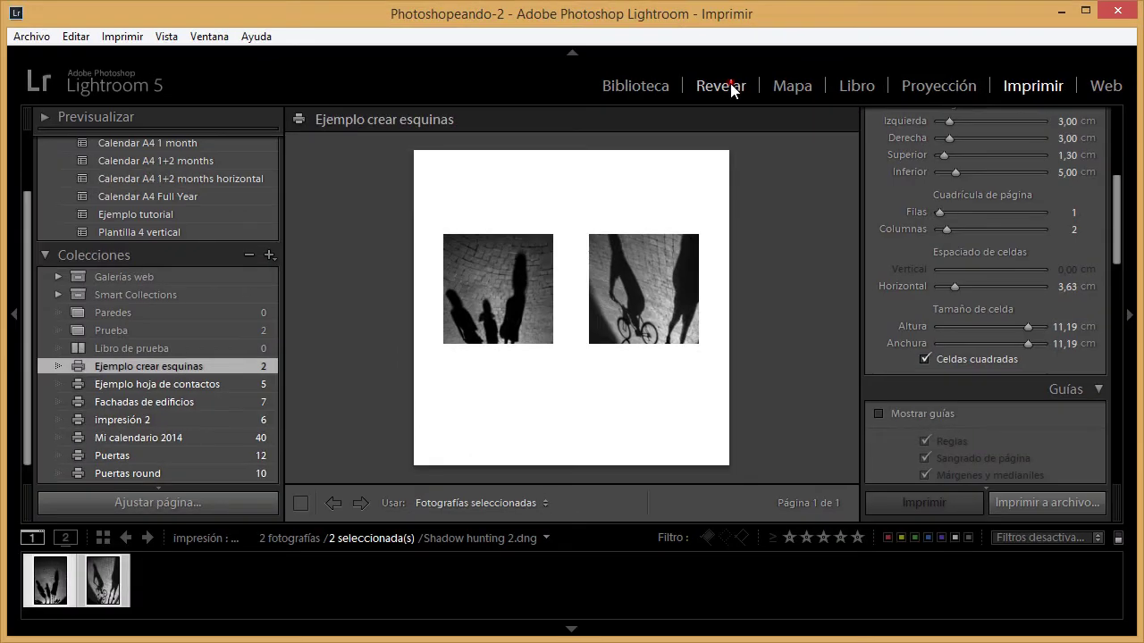
click(730, 84)
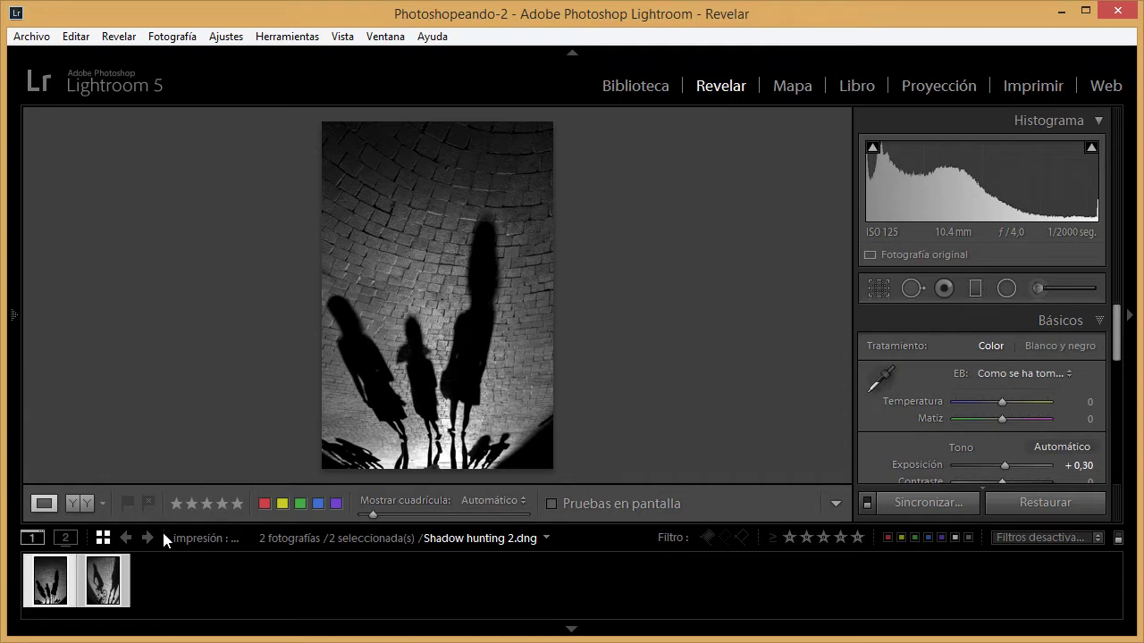
Crop the first shadow photo to a 1x1 square, shifting the frame toward its lower part
click(277, 585)
click(28, 577)
click(879, 288)
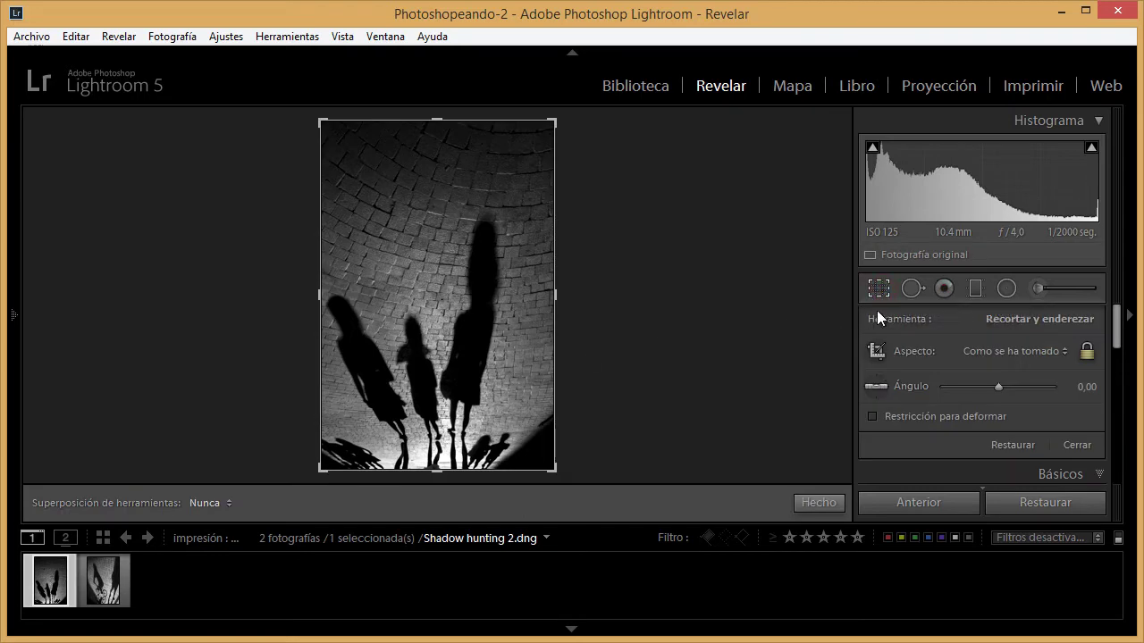
click(1063, 351)
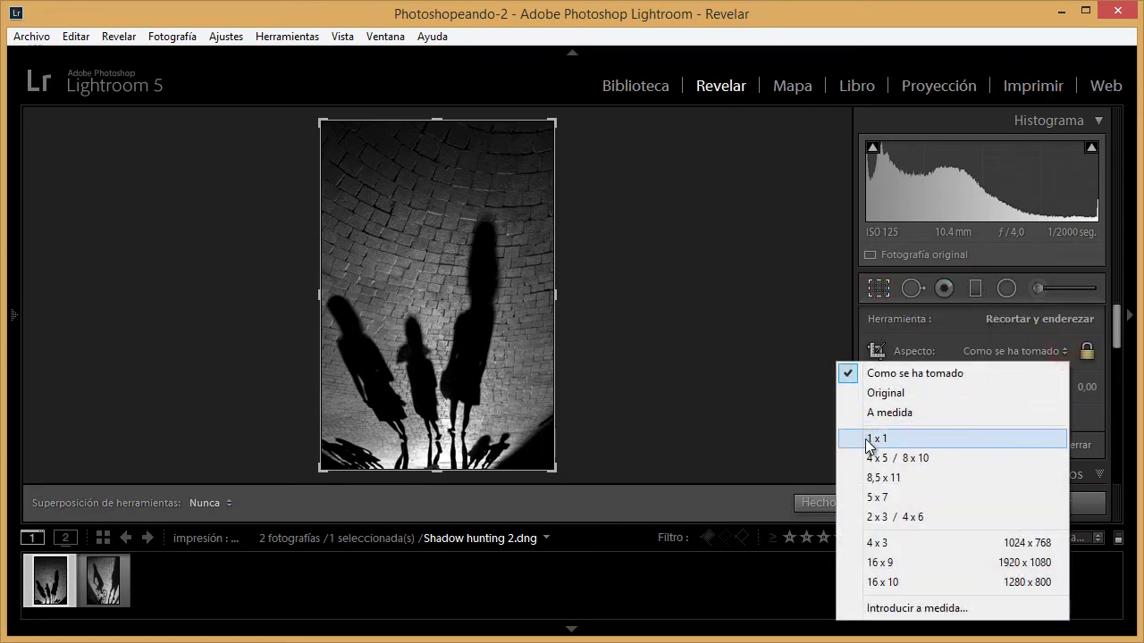
click(870, 439)
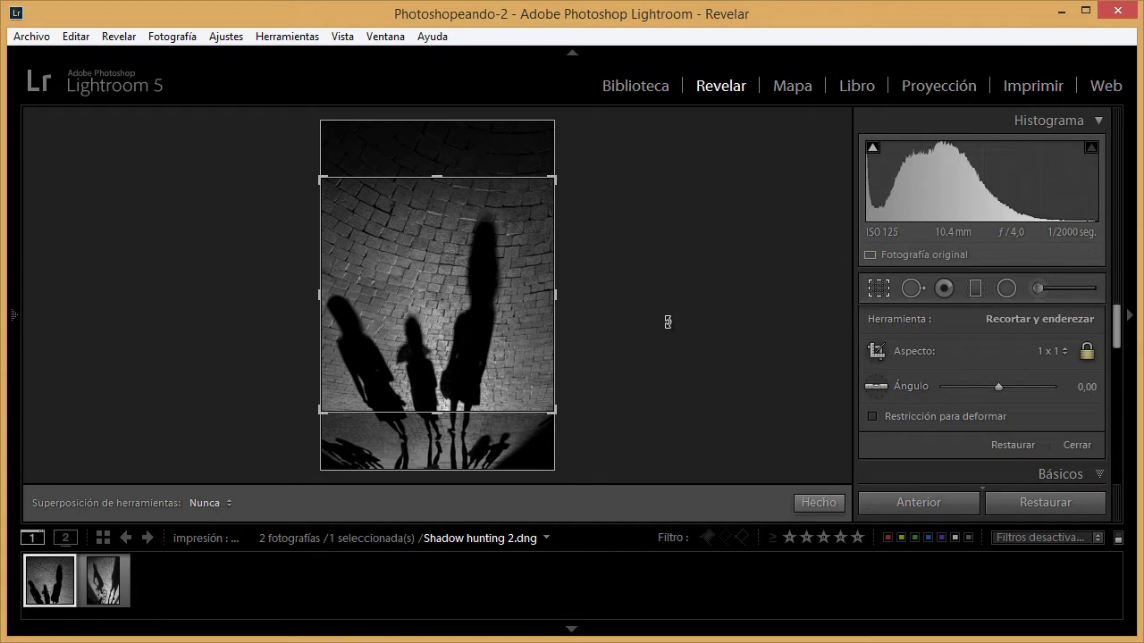
click(1010, 351)
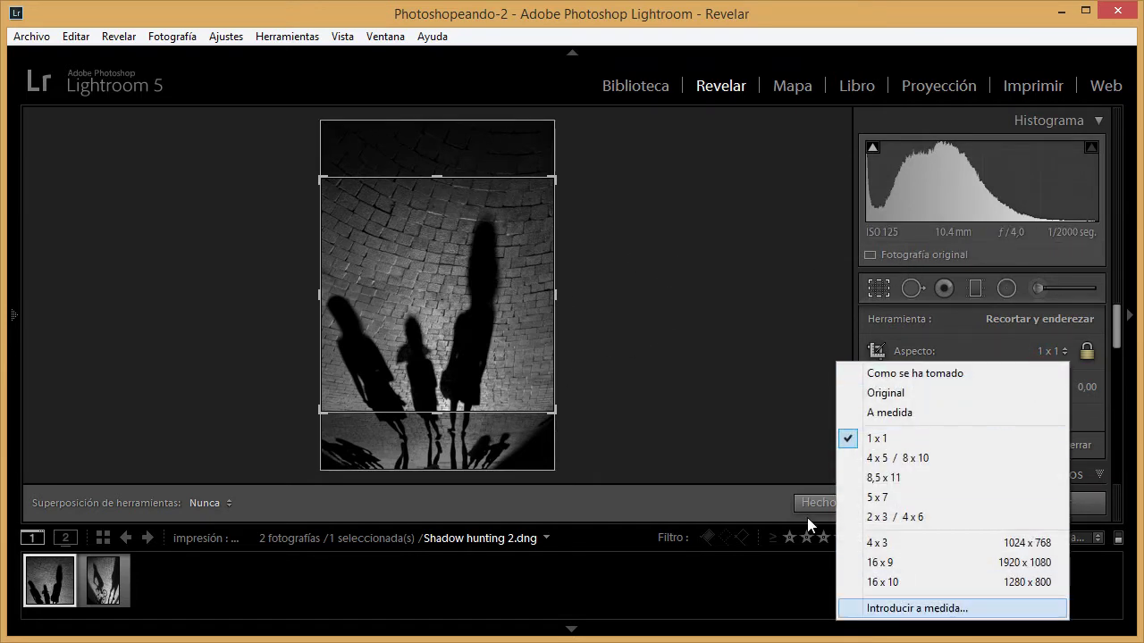
click(560, 426)
drag(460, 381, 456, 297)
double_click(456, 298)
Crop the second shadow photo to a 1x1 square as well
click(103, 581)
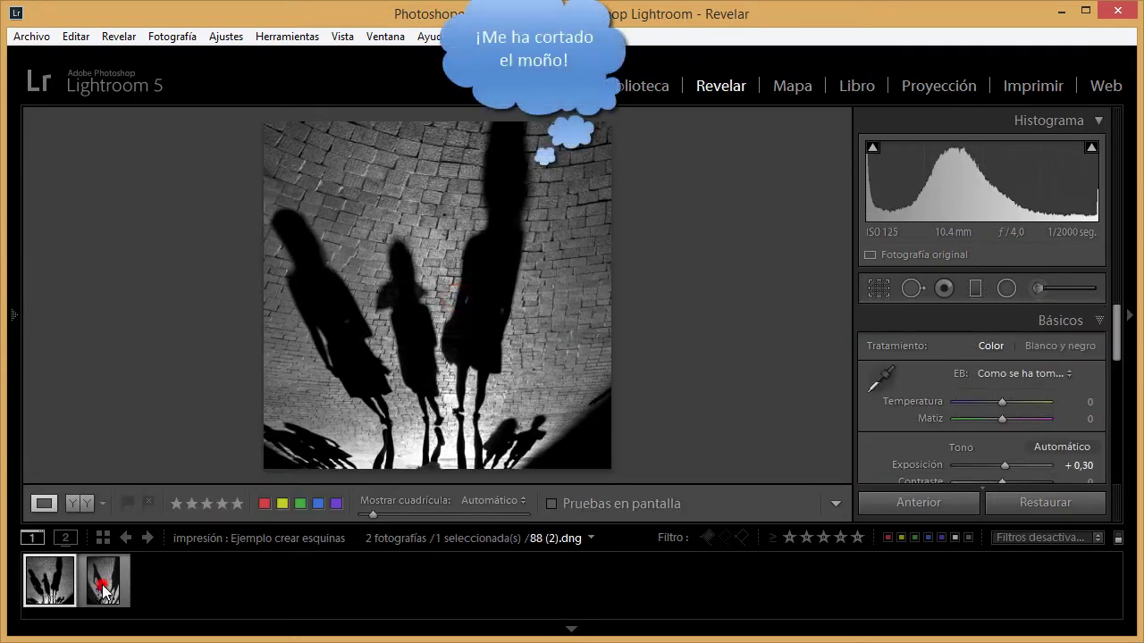
key(r)
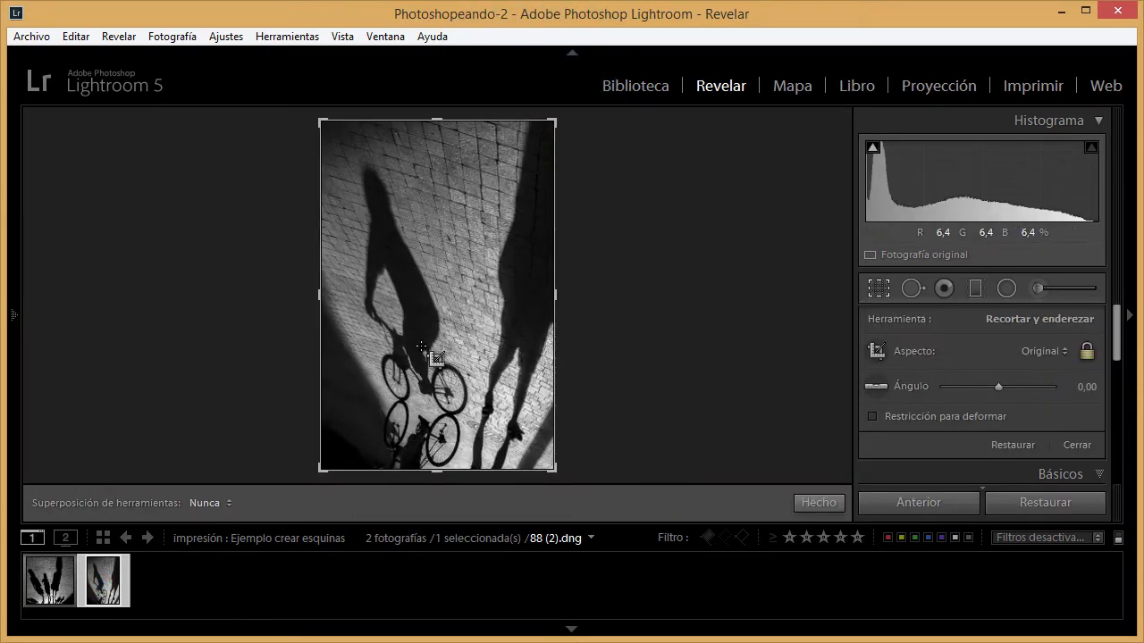
click(1040, 350)
click(899, 438)
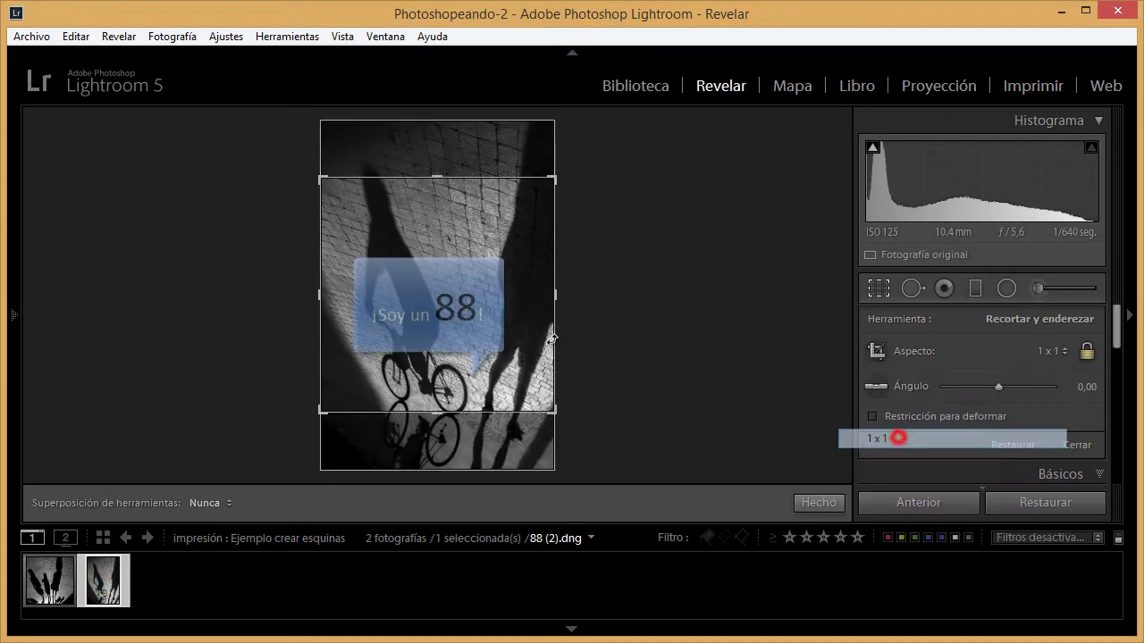
drag(492, 346, 492, 341)
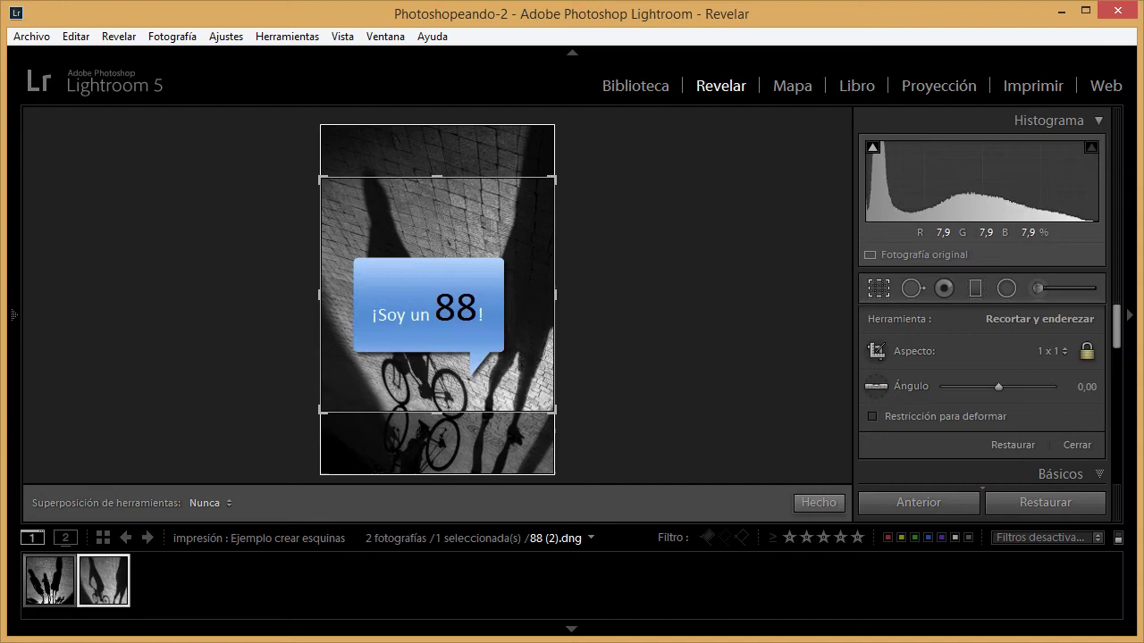
double_click(493, 340)
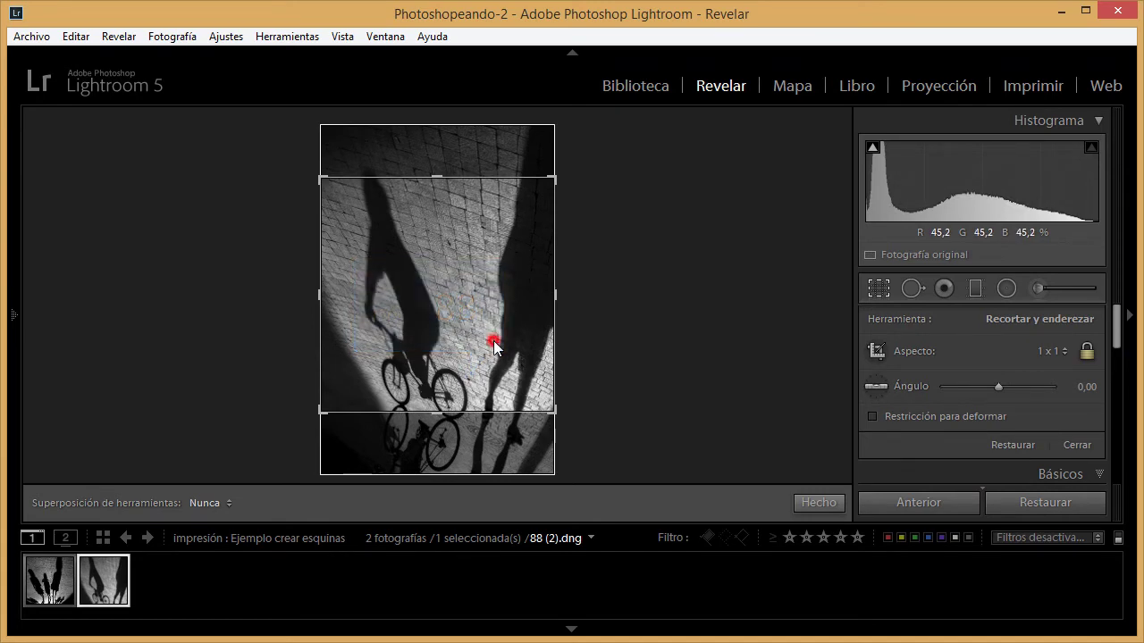
scroll(1036, 442, down, 1)
Reset the Efectos vignette amount and auto-sync edits across both selected photos
scroll(1038, 438, down, 3)
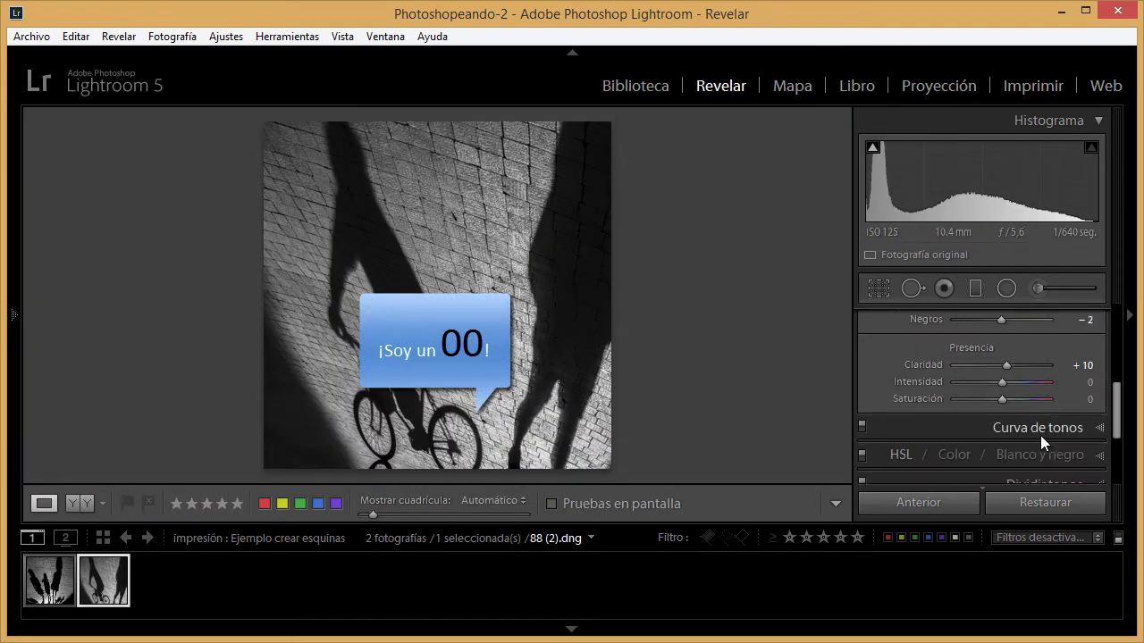
scroll(1040, 435, down, 5)
click(1094, 121)
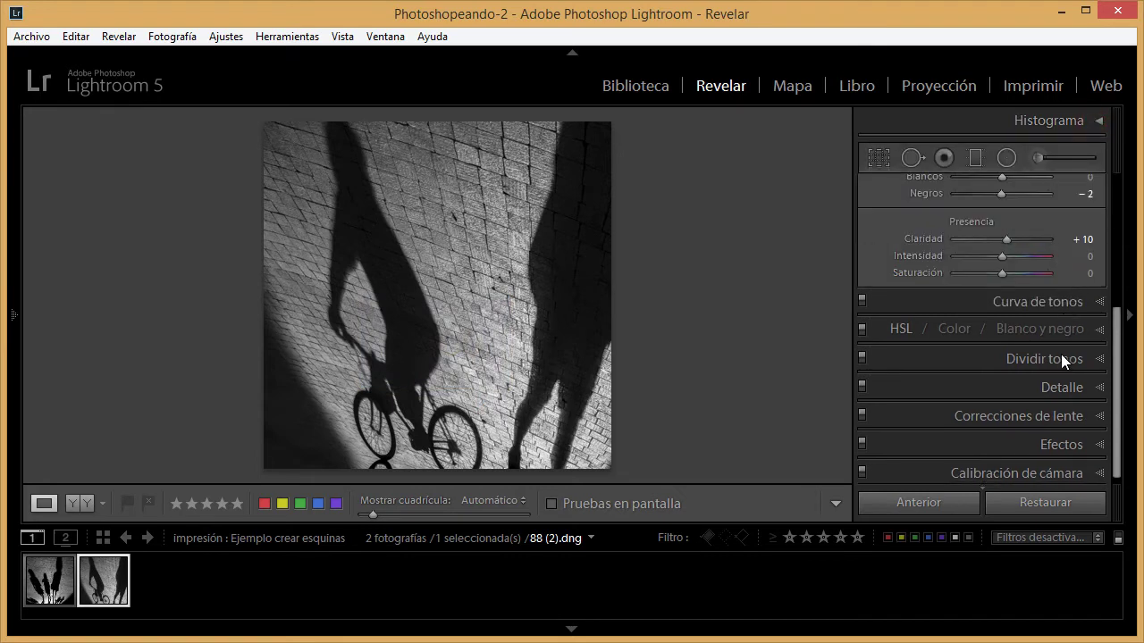
click(1070, 443)
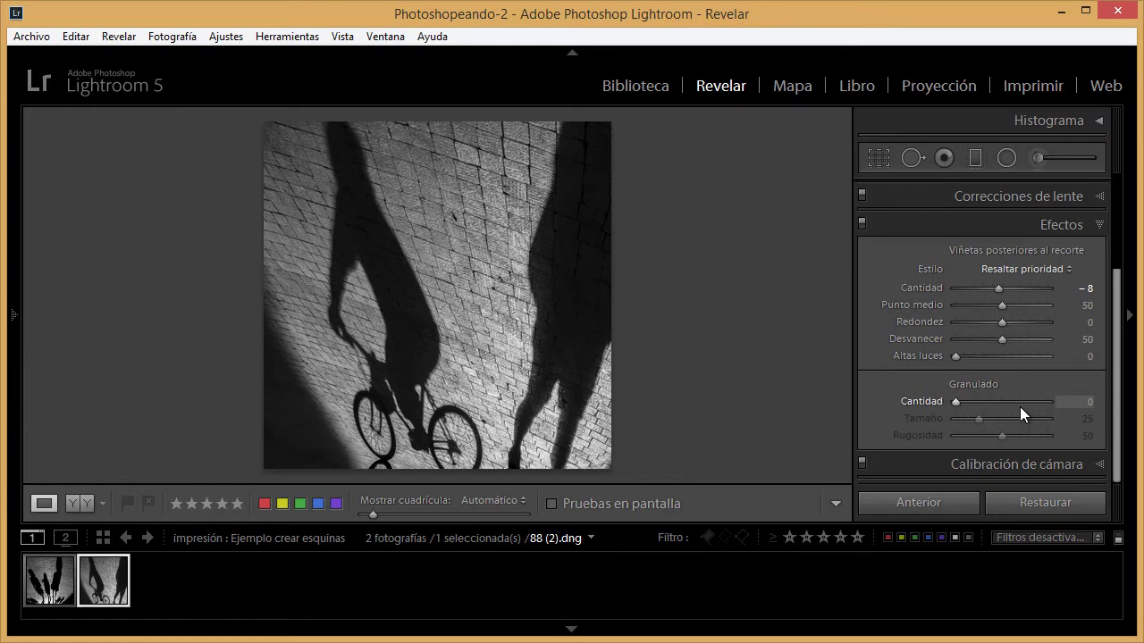
double_click(946, 285)
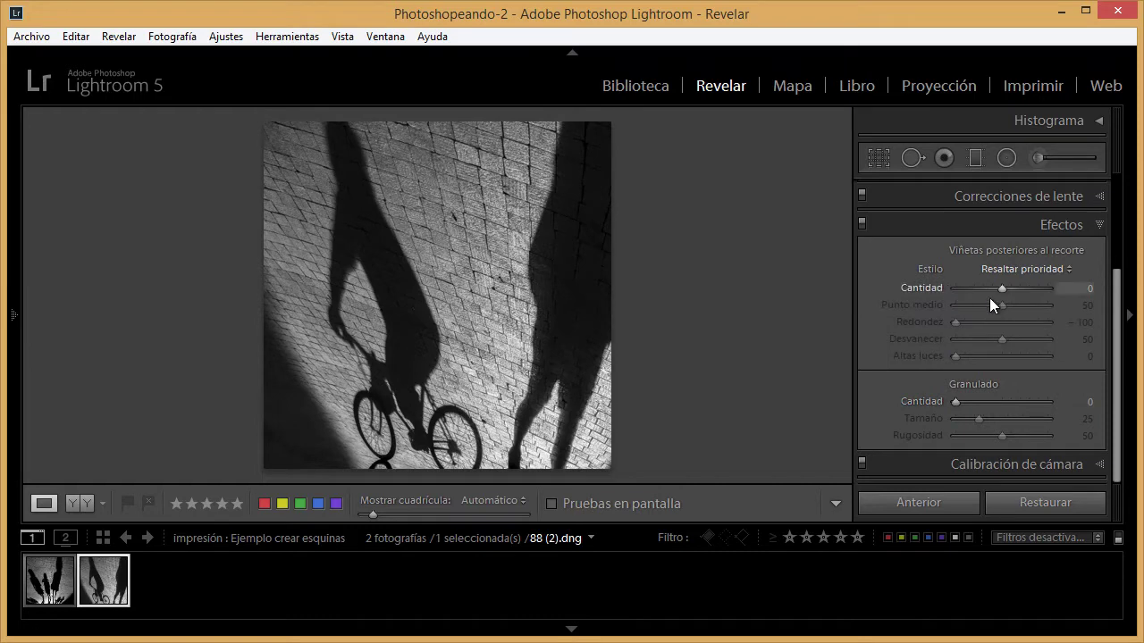
ctrl+click(49, 579)
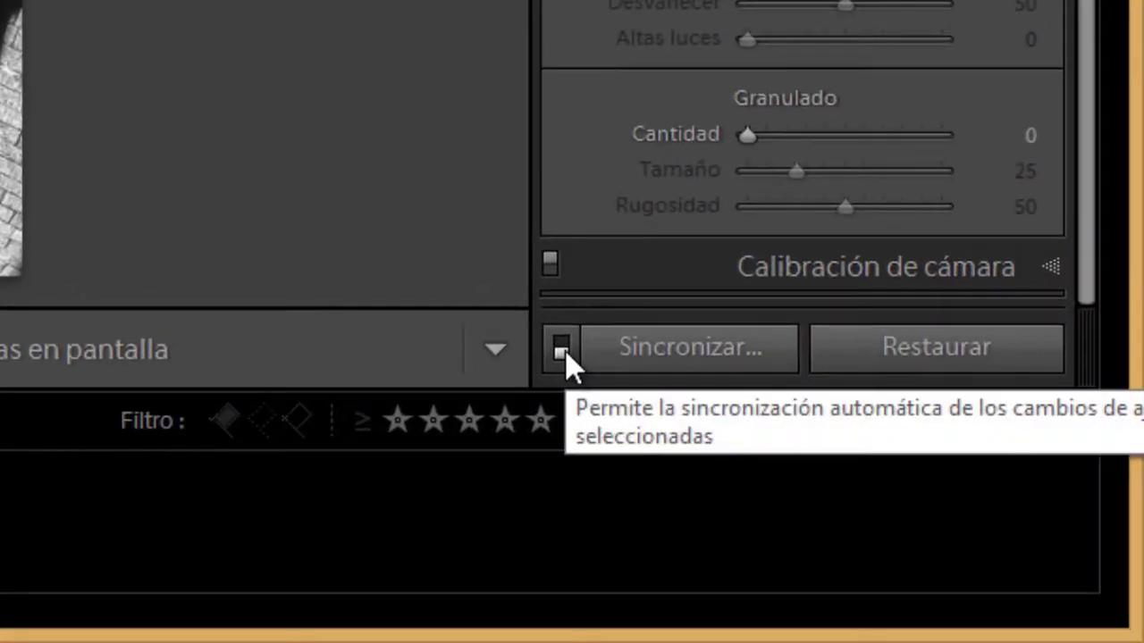
click(561, 349)
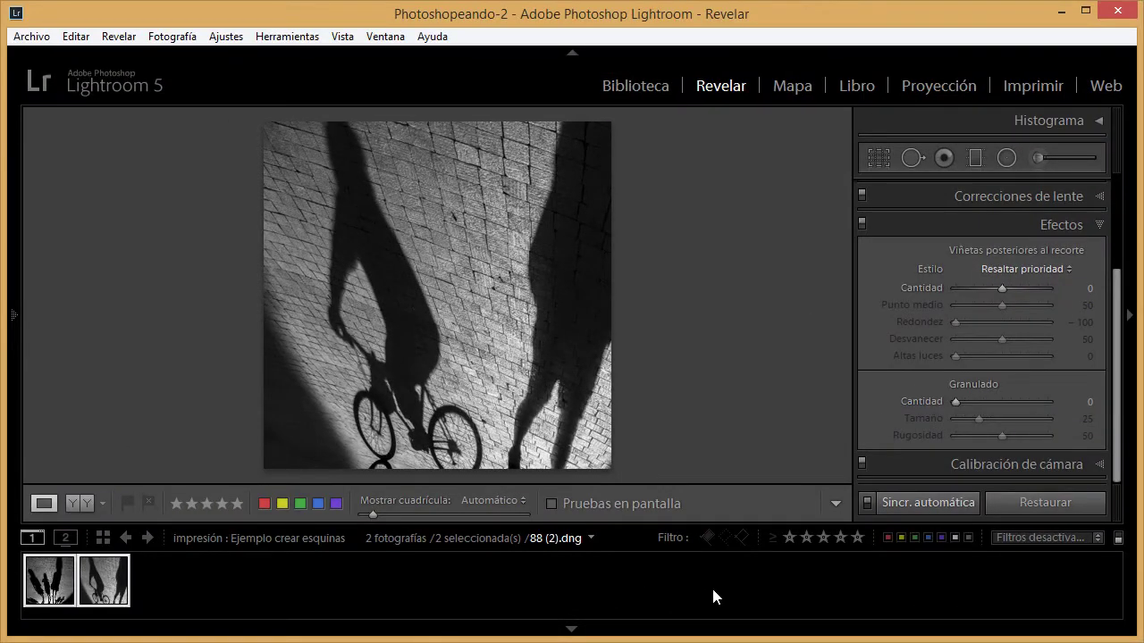
Set a Superposición de pintura vignette: Cantidad +100, Desvanecer 0, Redondez −83
click(1015, 268)
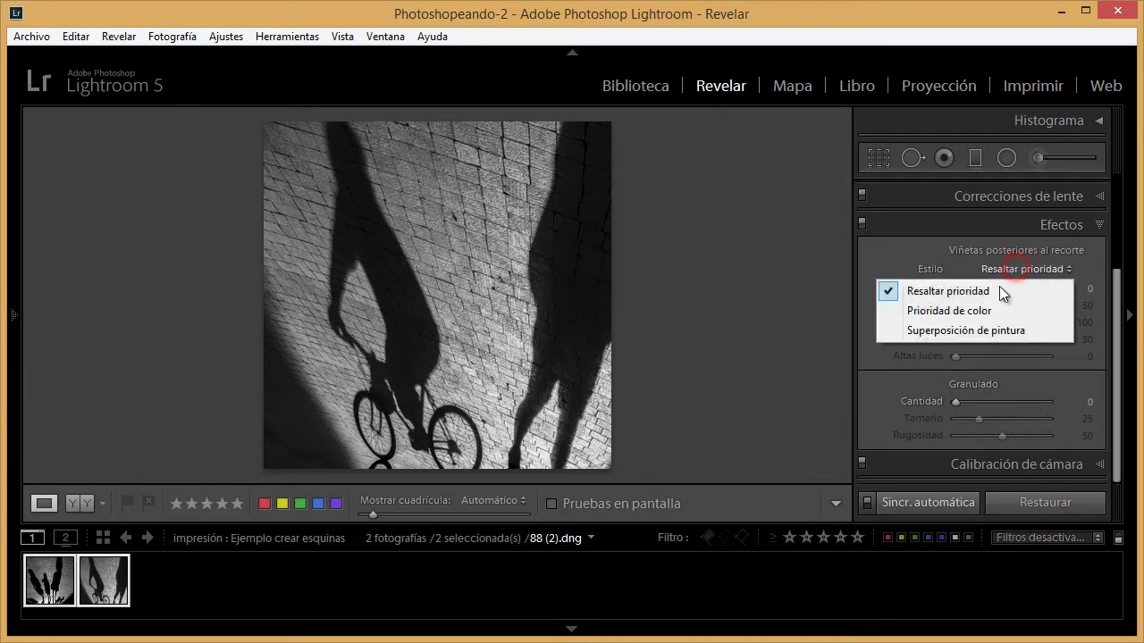
click(1001, 330)
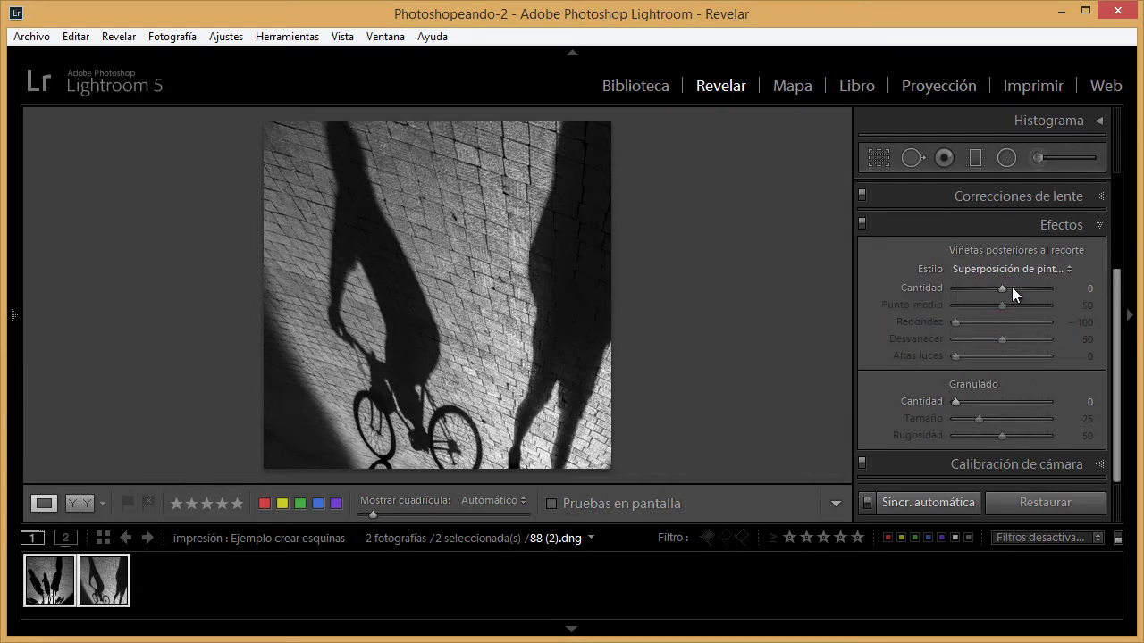
mouse_move(1002, 287)
mouse_down()
mouse_move(1101, 289)
mouse_move(870, 307)
mouse_up()
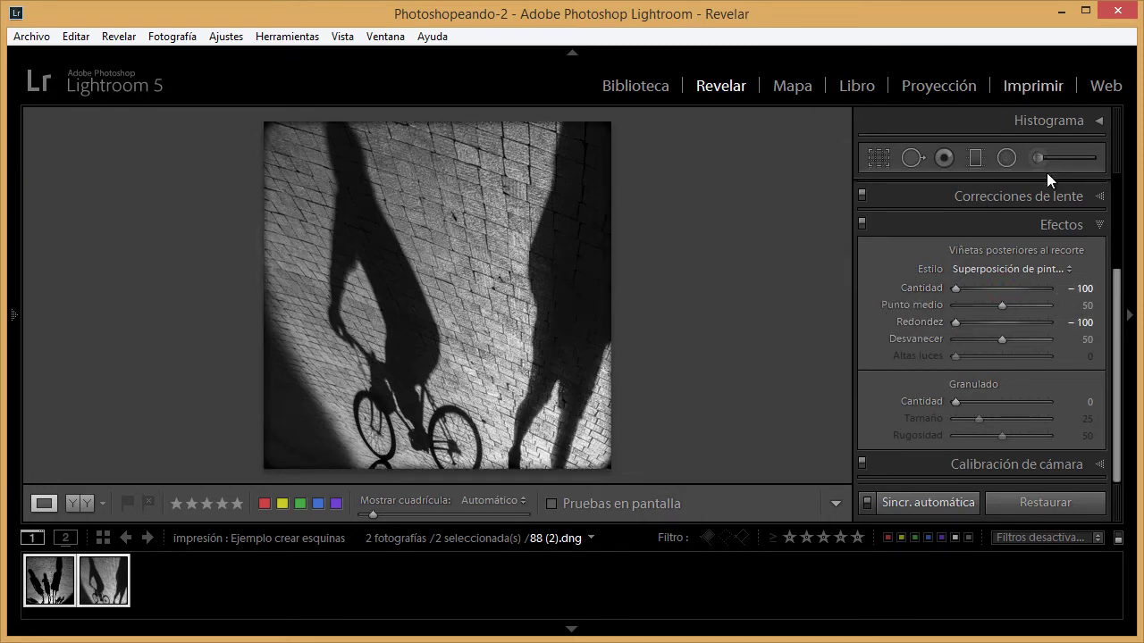
drag(955, 288, 1133, 295)
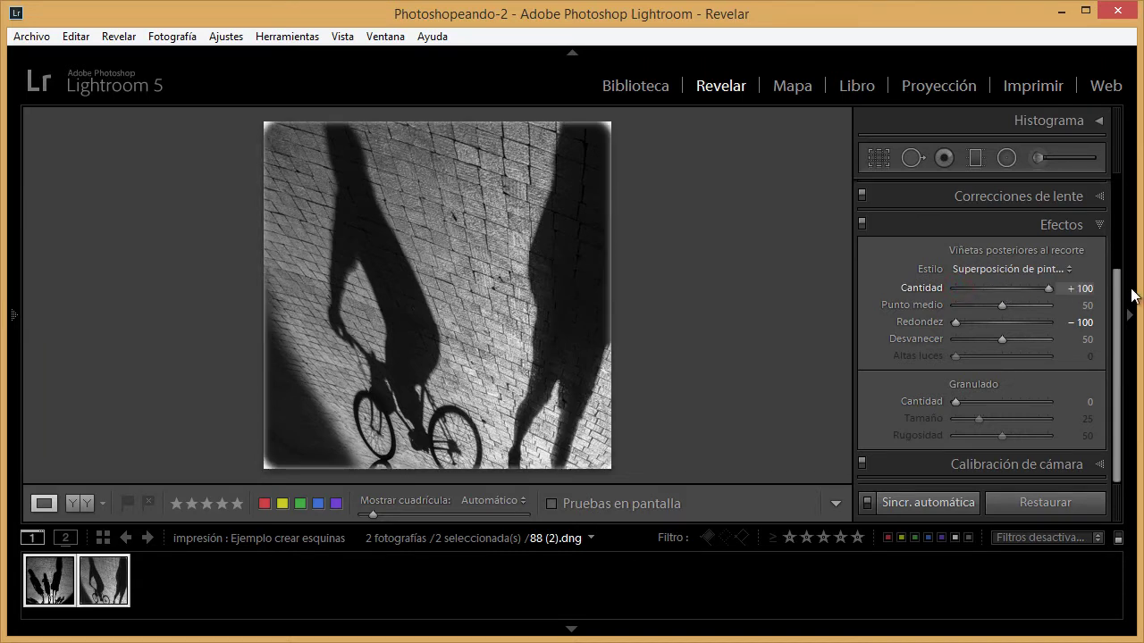
drag(1003, 336, 807, 351)
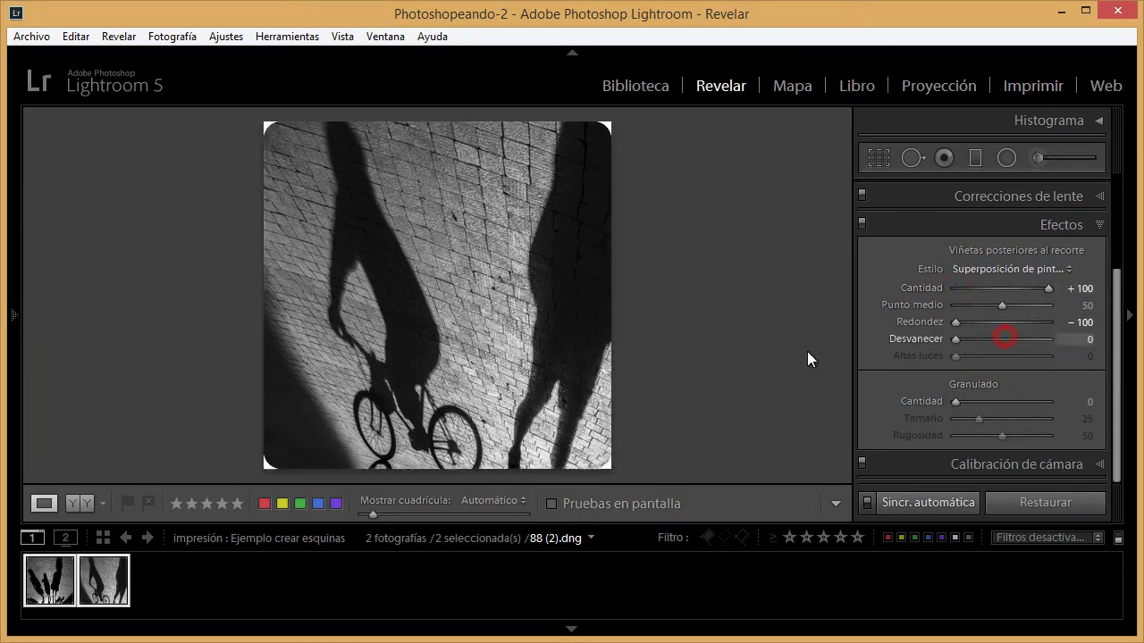
click(1086, 306)
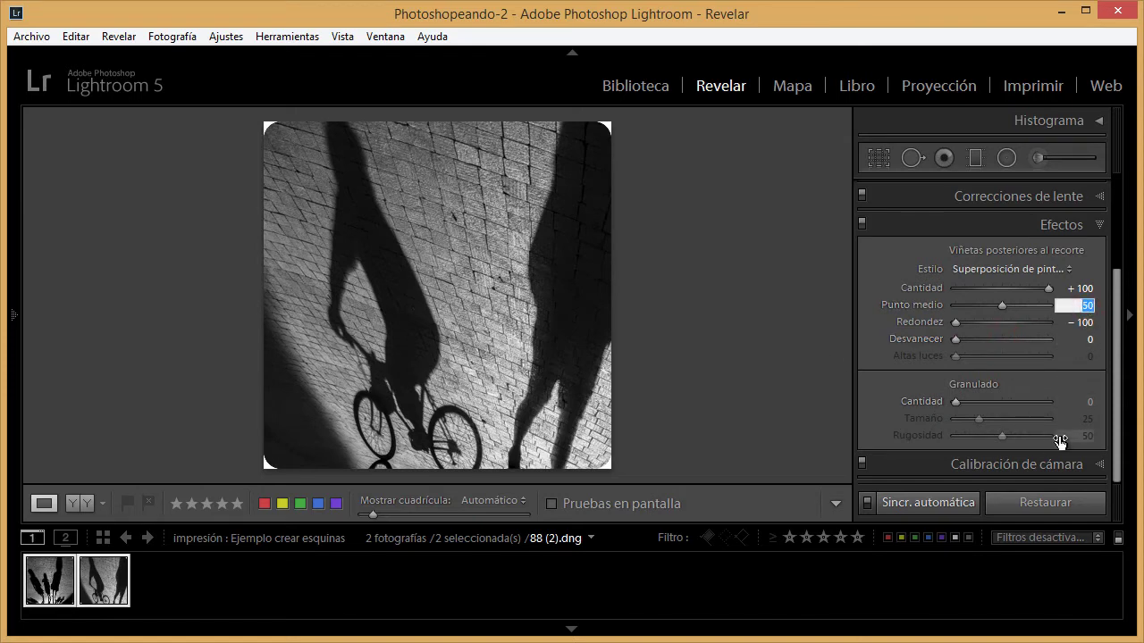
key(Tab)
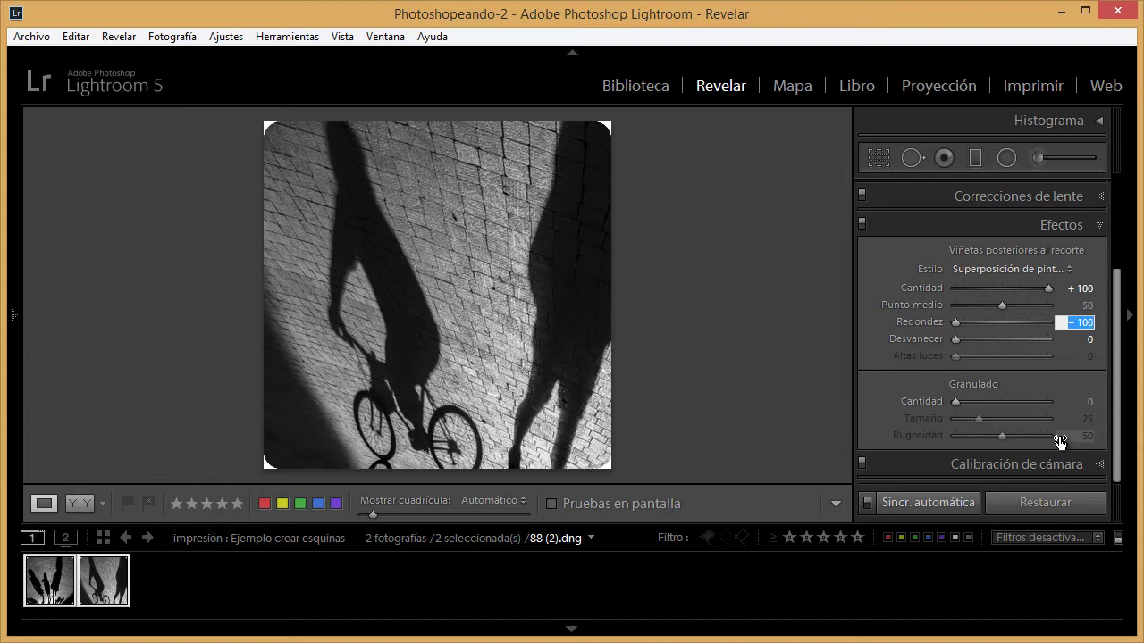
text(-)
text(3)
key(Tab)
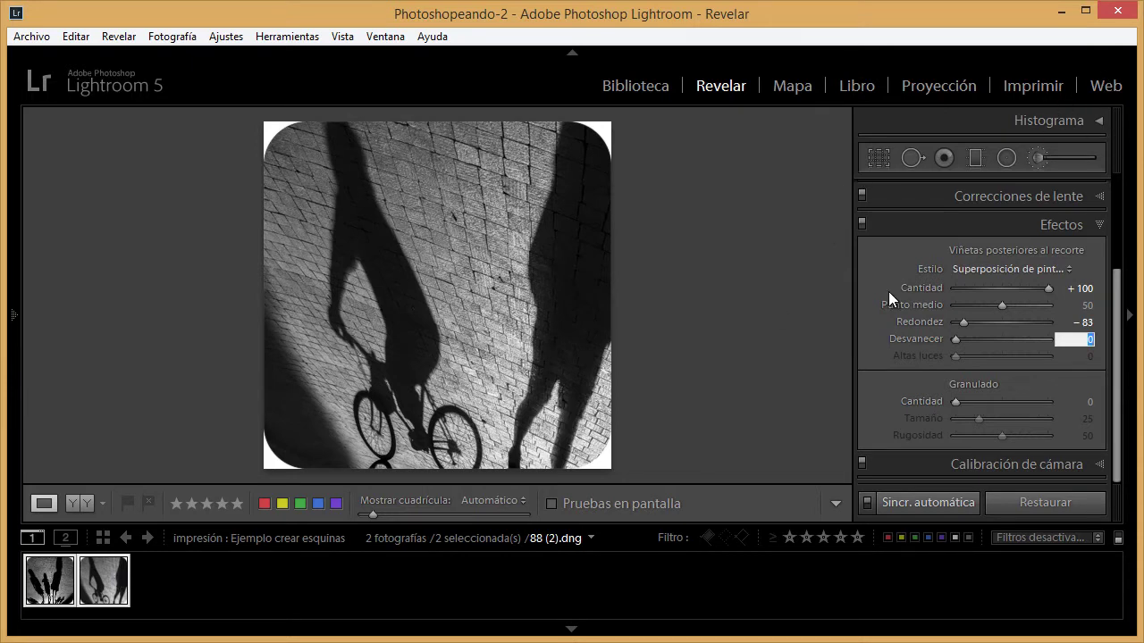
click(11, 304)
scroll(180, 290, up, 10)
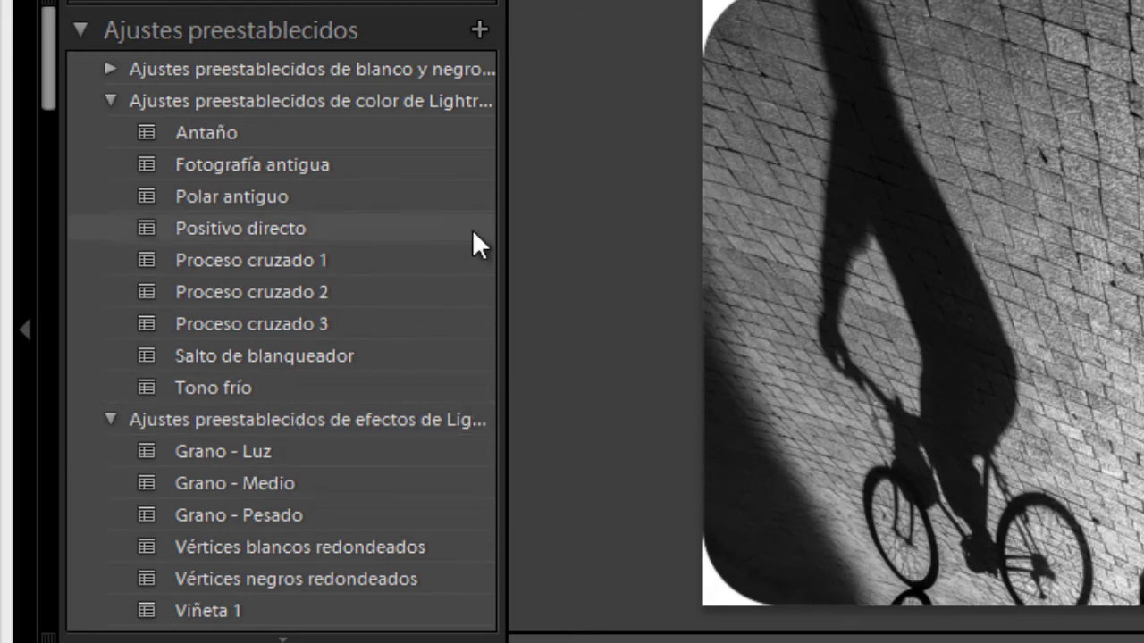
drag(51, 89, 30, 188)
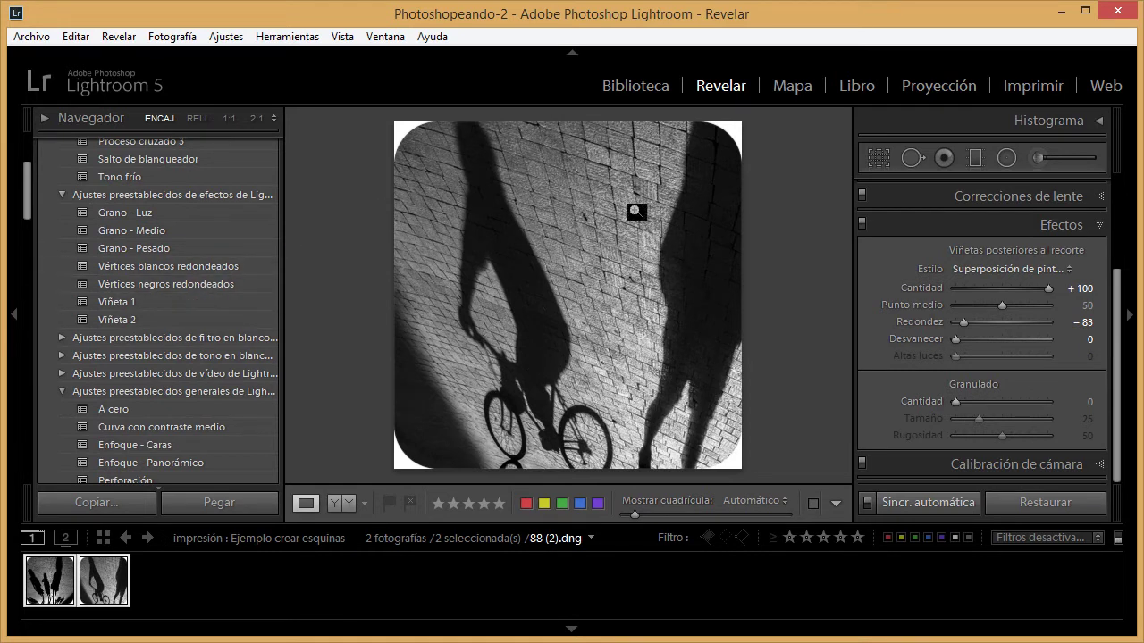
click(184, 284)
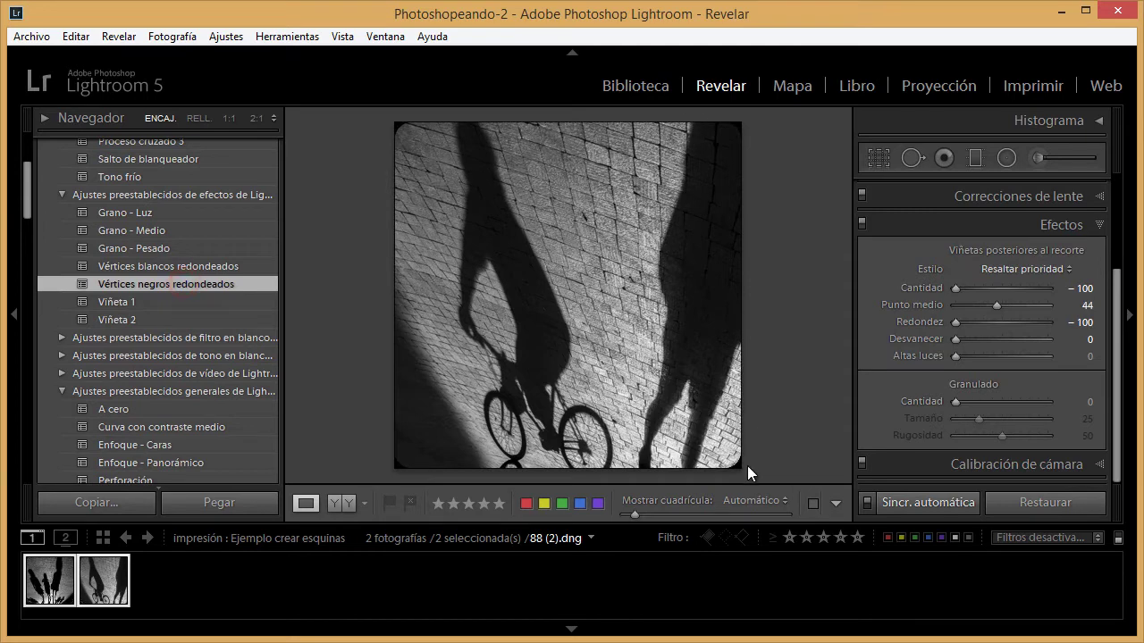
key(ctrl+z)
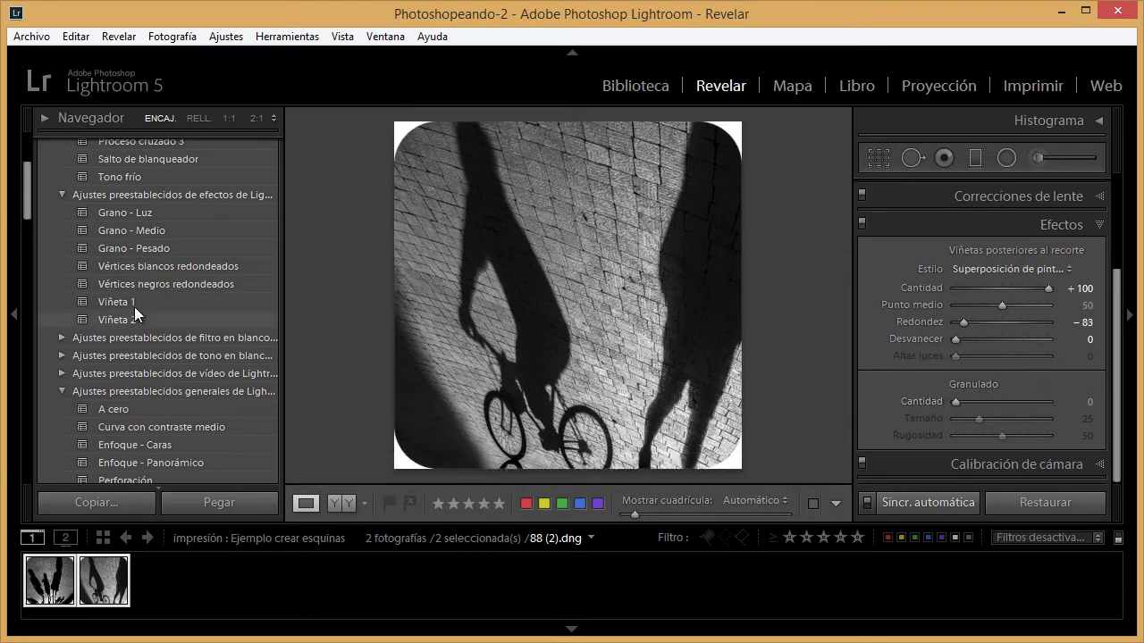
click(15, 301)
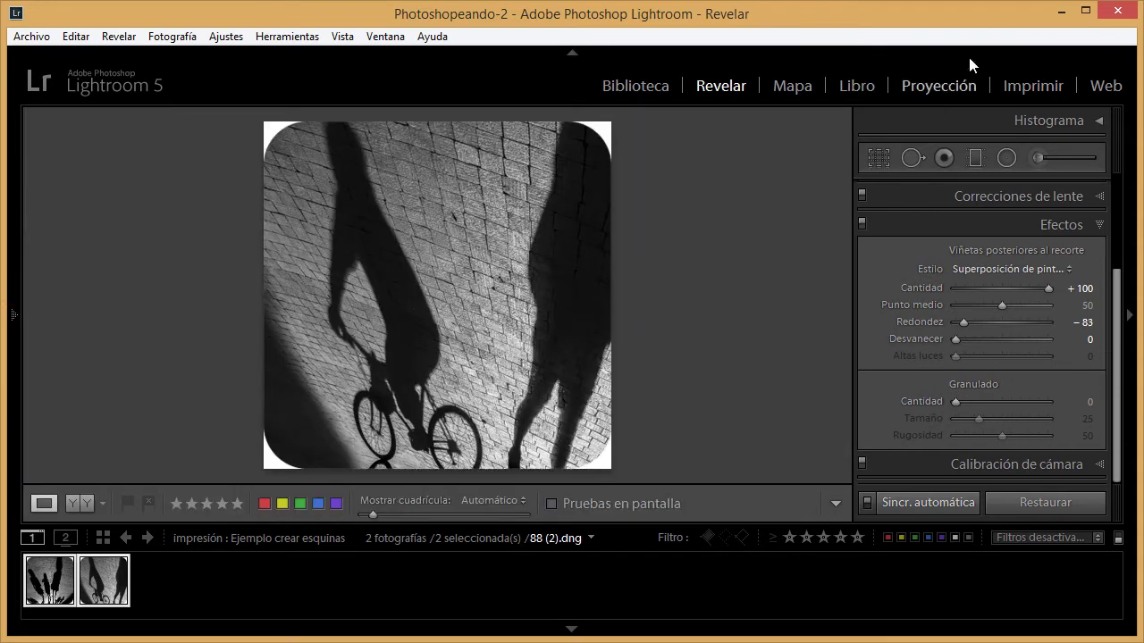
Check both rounded-corner photos on the print page, then reopen the cyclist photo's crop
click(1033, 86)
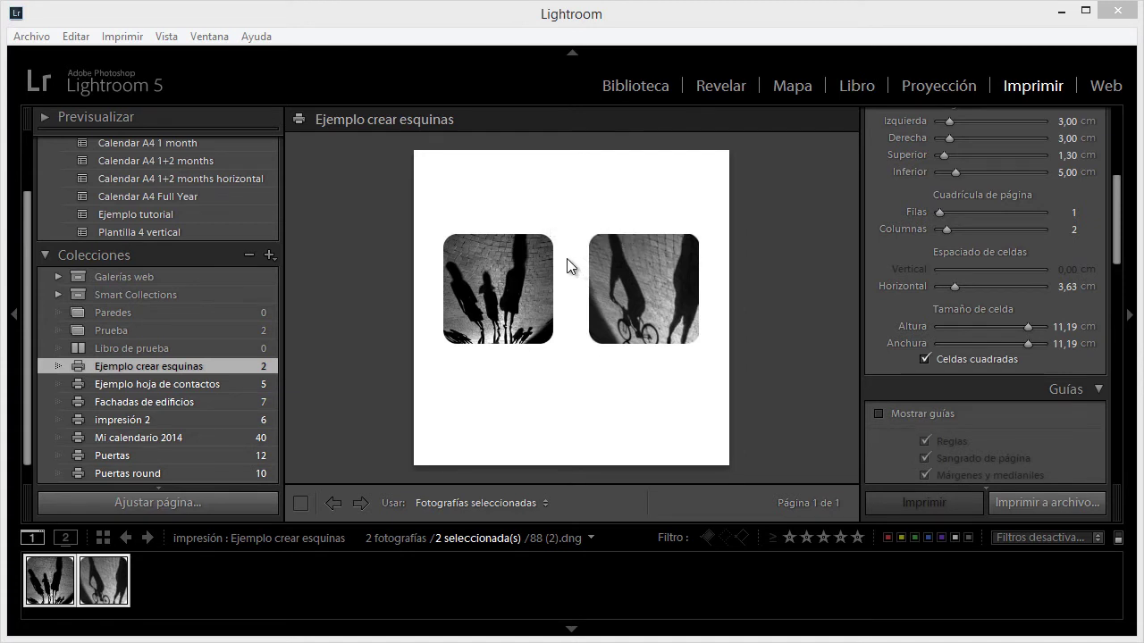
click(240, 581)
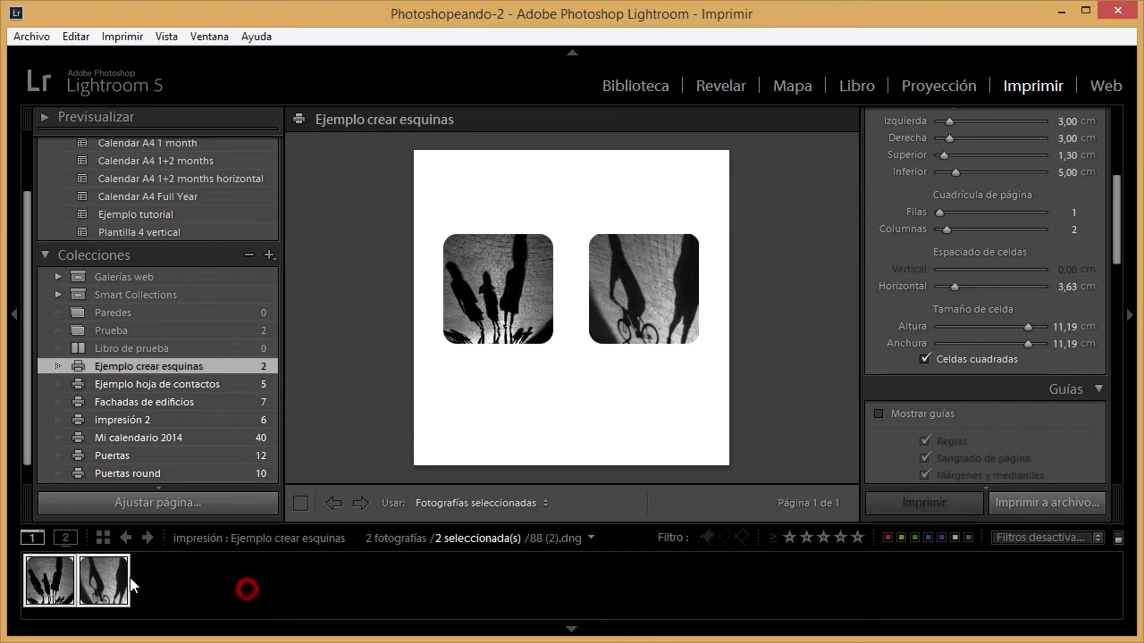
click(216, 583)
click(96, 580)
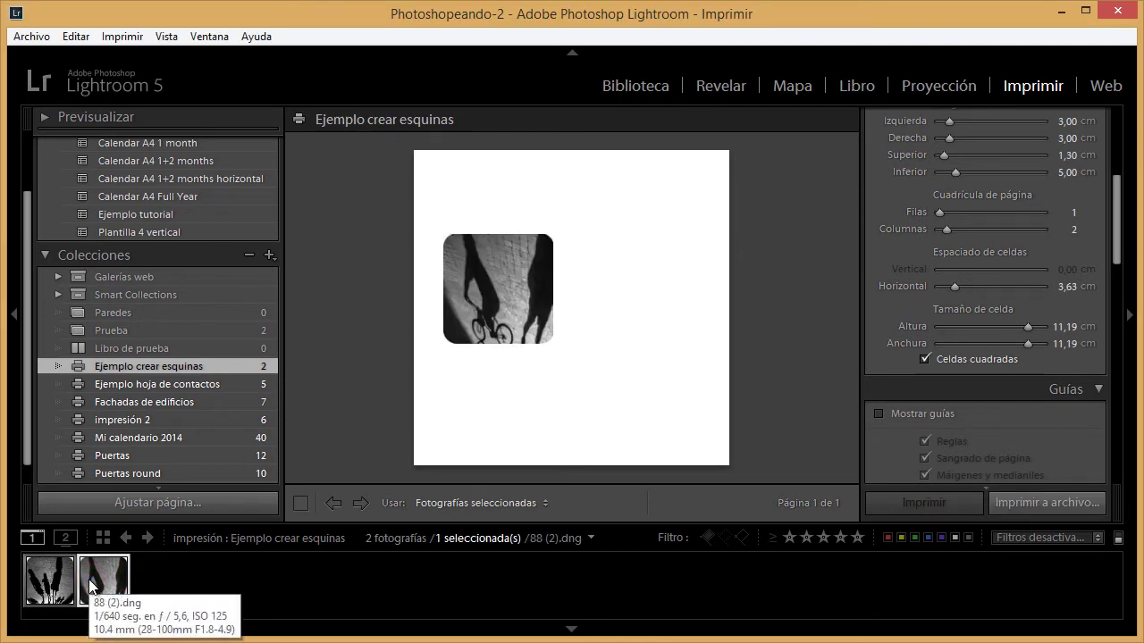
key(r)
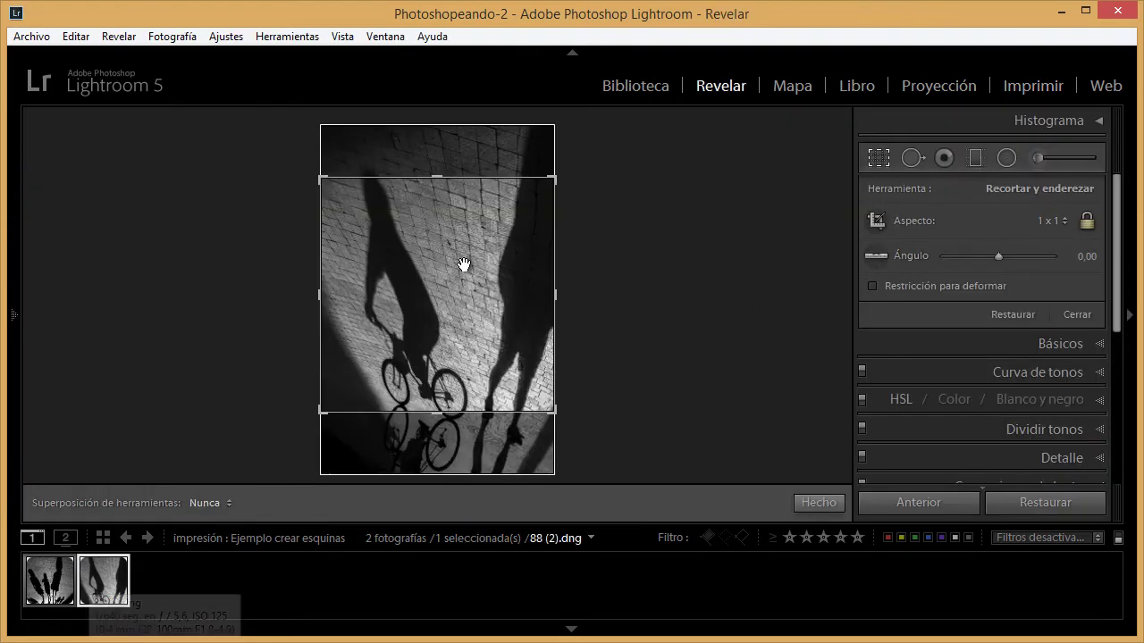
Reset the cyclist photo's crop to its full portrait shape and return to Print
key(Return)
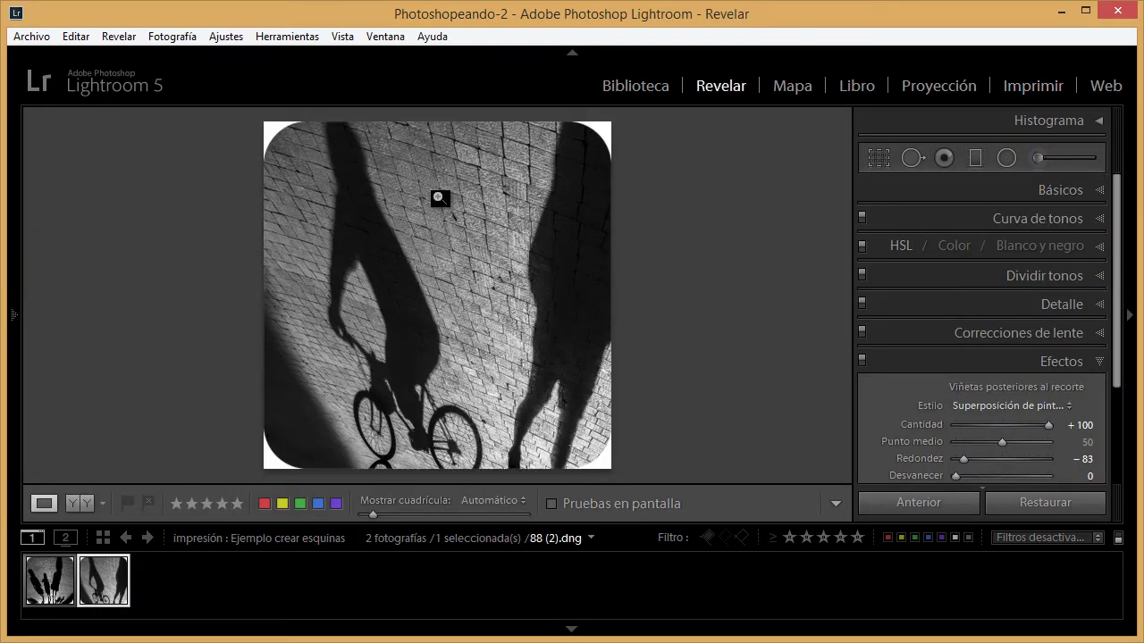
key(alt)
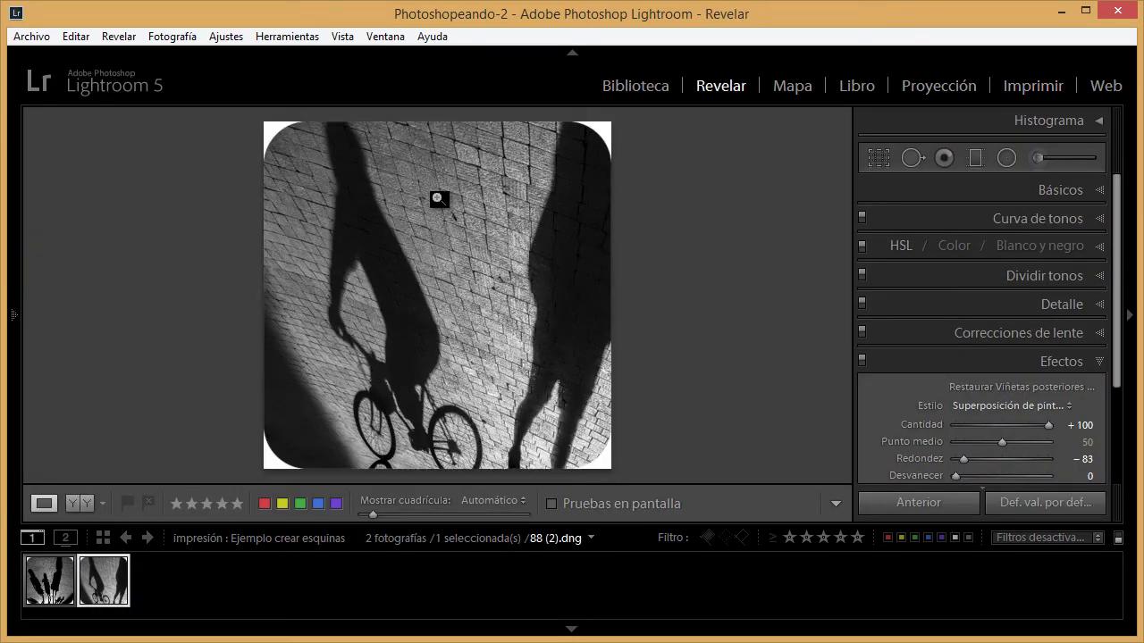
key(ctrl+alt+r)
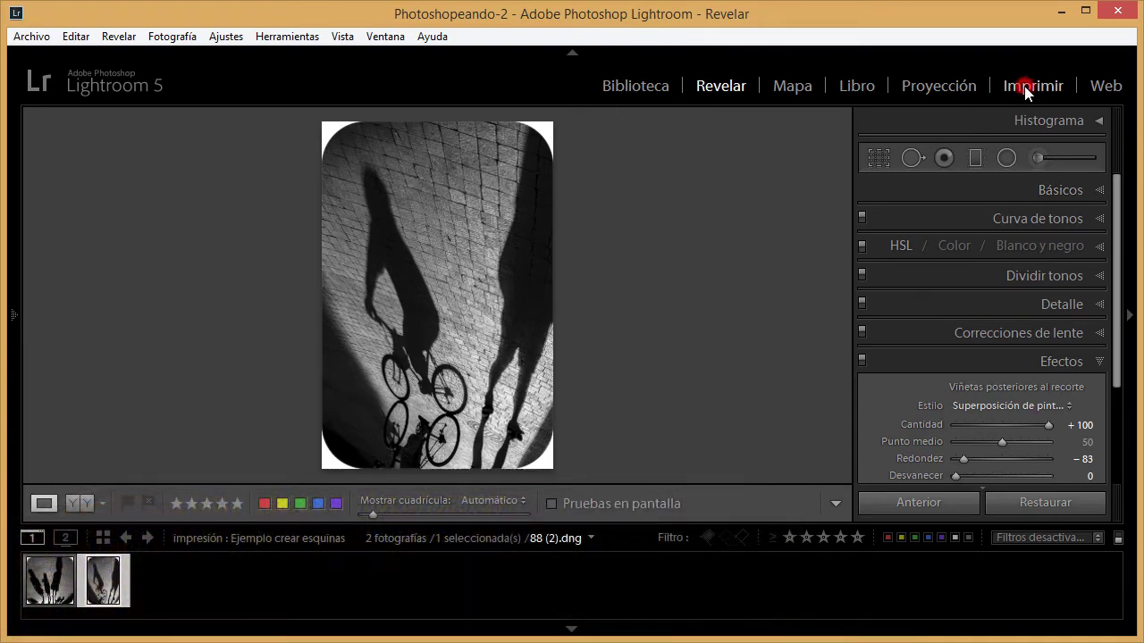
click(1032, 85)
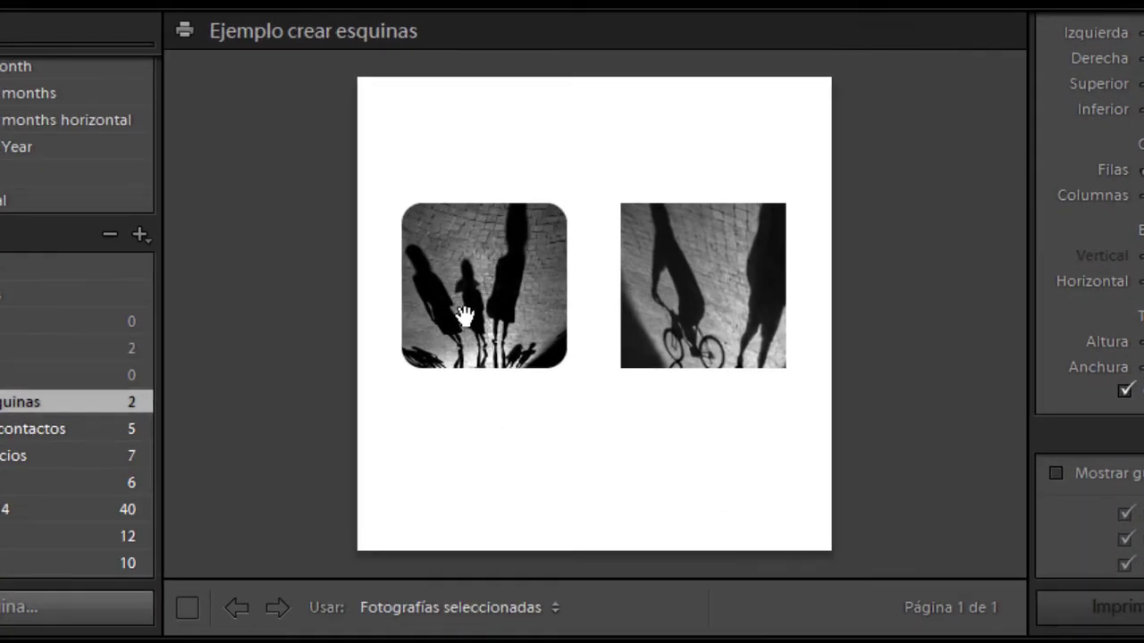
Drag the cyclist photo within its square cell until the bicycle shadow shows
drag(684, 288, 705, 212)
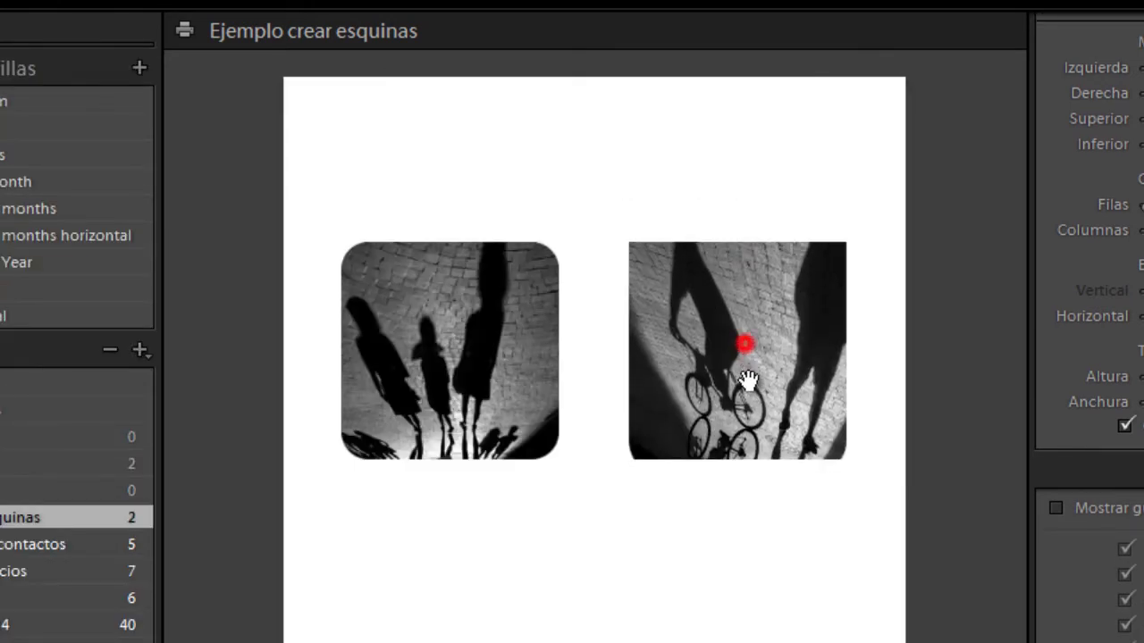
drag(741, 345, 750, 506)
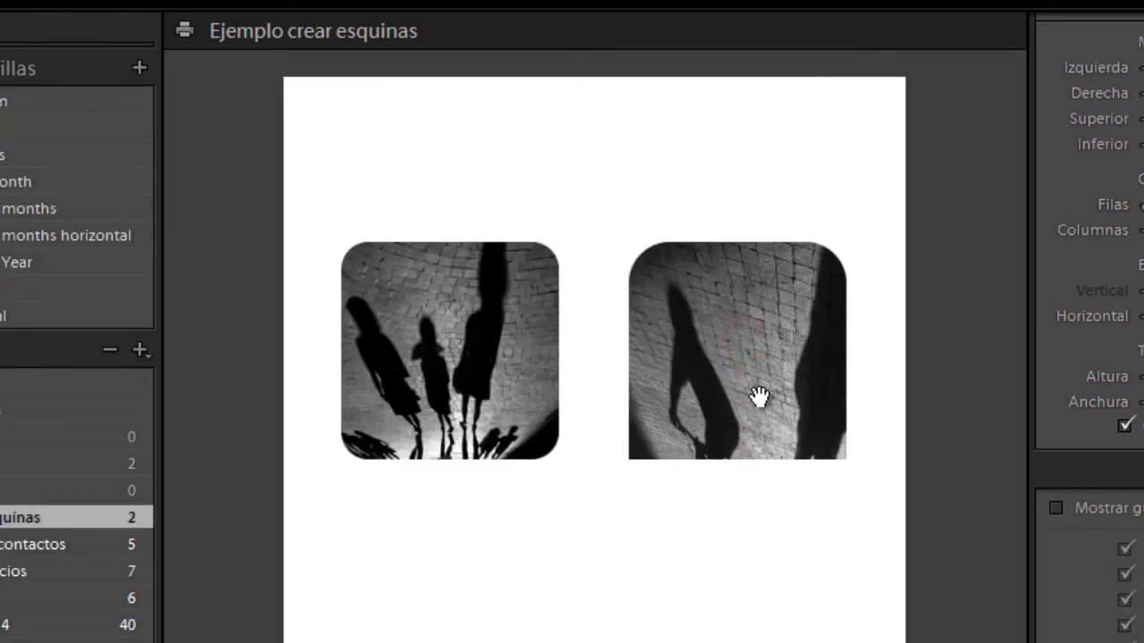
mouse_move(759, 396)
mouse_down()
mouse_move(762, 366)
mouse_move(709, 434)
mouse_move(715, 258)
mouse_move(713, 432)
mouse_up()
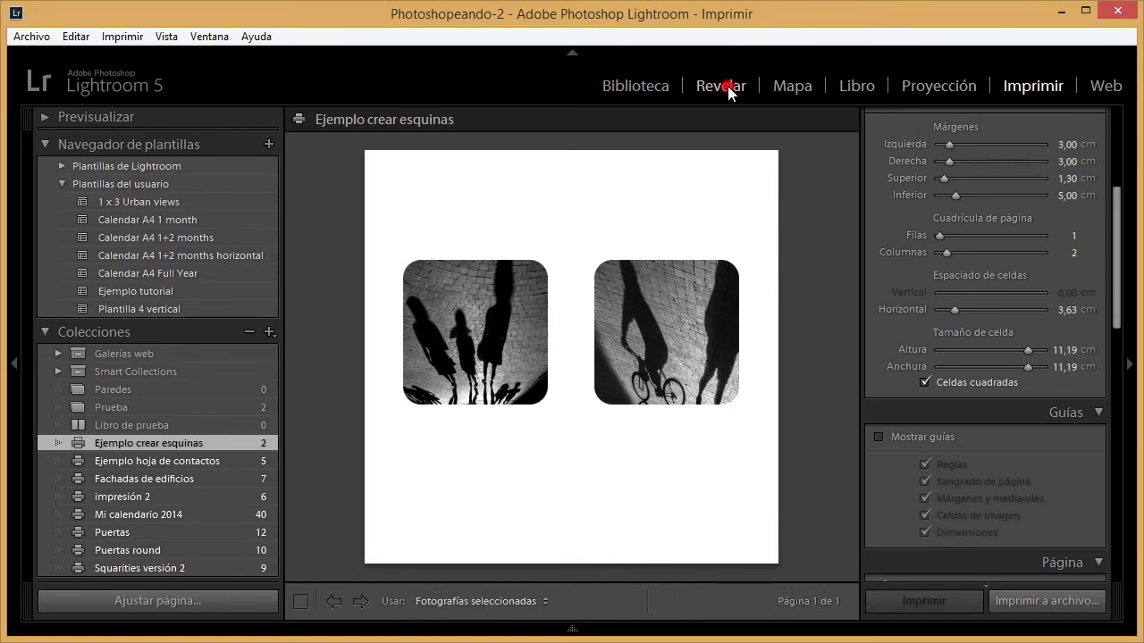
Set the synced vignette to Redondez +100 and Punto medio 45, then view the circles in Print
click(726, 85)
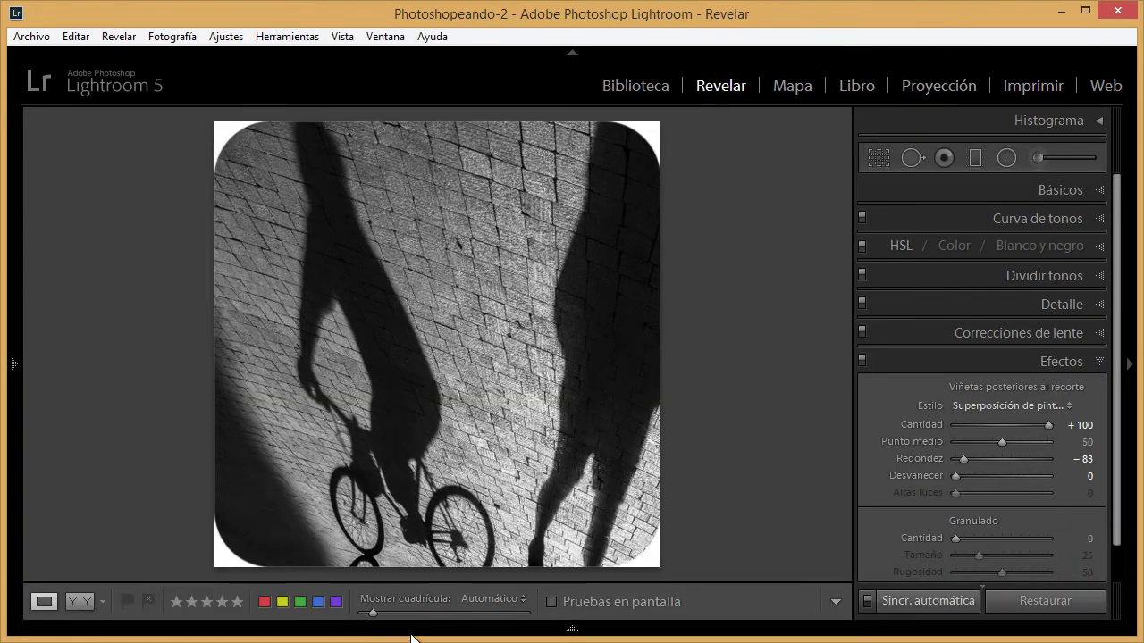
click(411, 636)
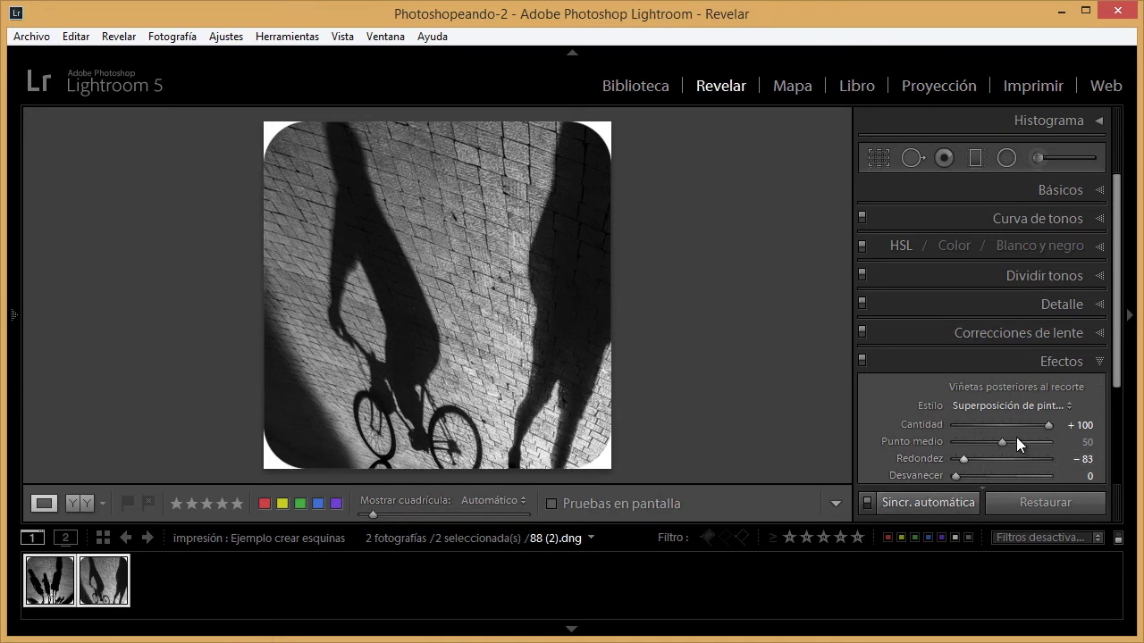
scroll(1016, 437, down, 1)
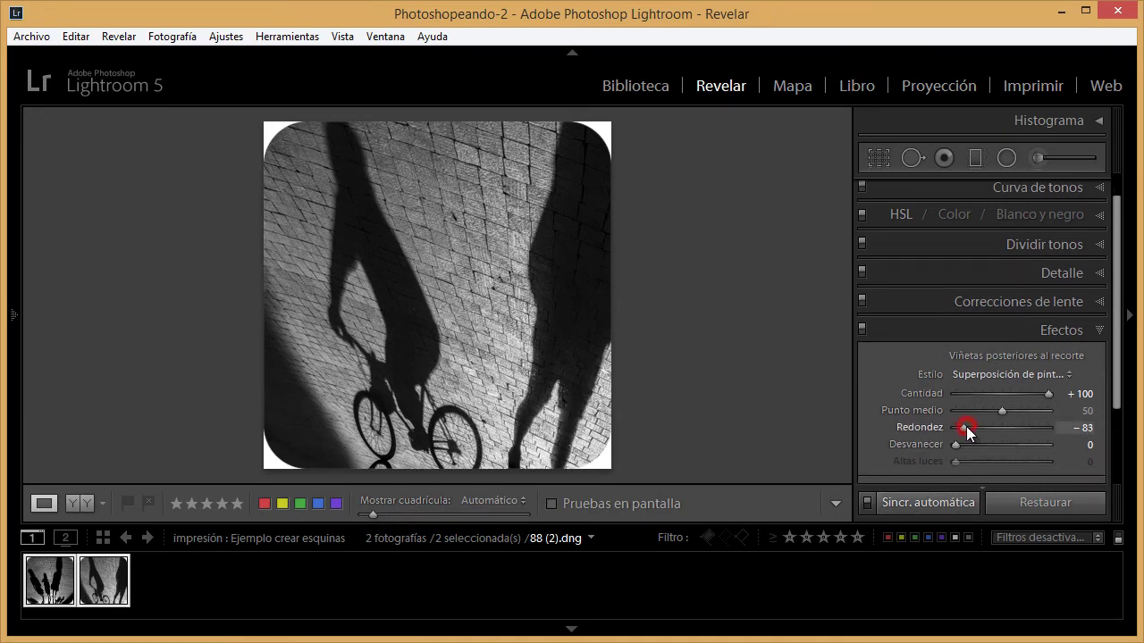
drag(966, 426, 1062, 440)
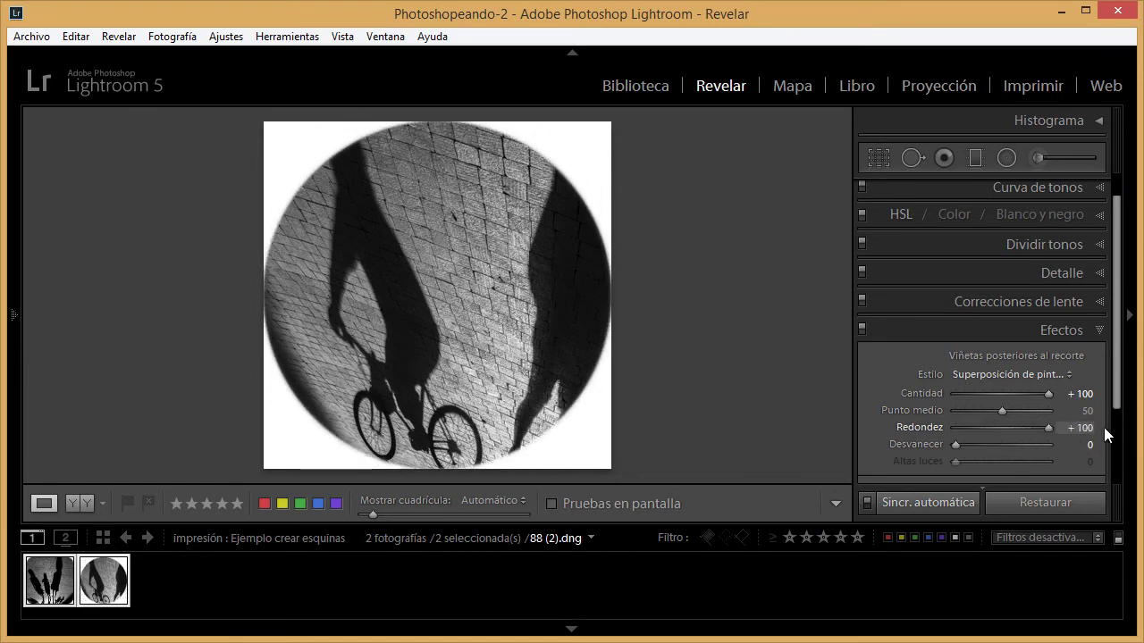
mouse_move(1004, 411)
mouse_down()
mouse_move(961, 408)
mouse_move(1032, 408)
mouse_move(997, 410)
mouse_up()
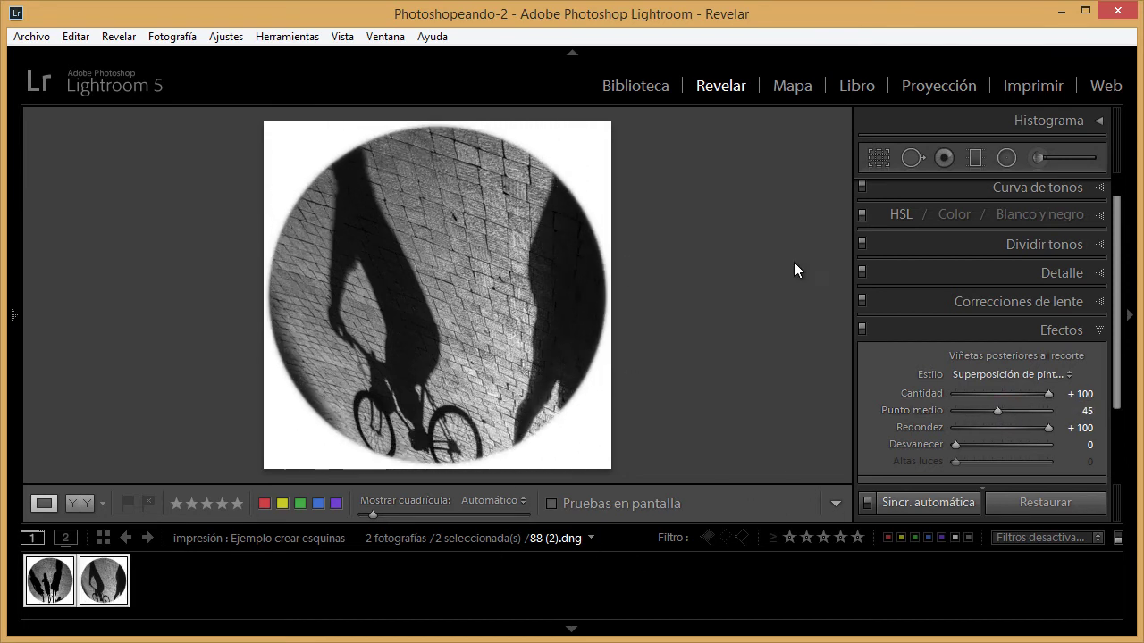
click(1020, 93)
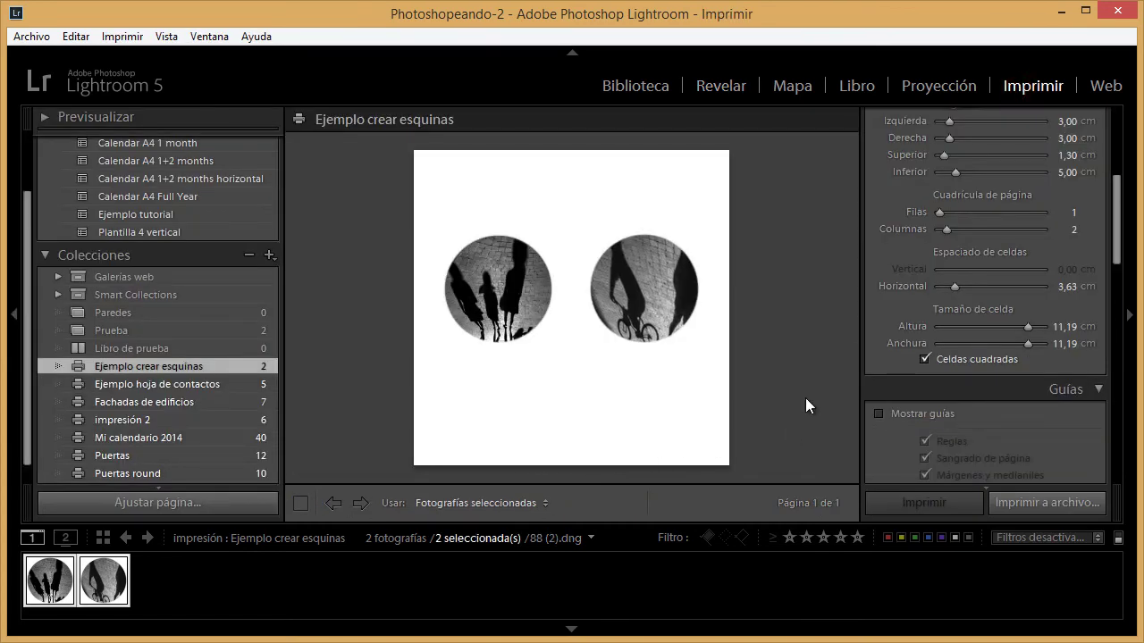
Turn off Sincr. automática and select only the cyclist photo for the print page
click(737, 88)
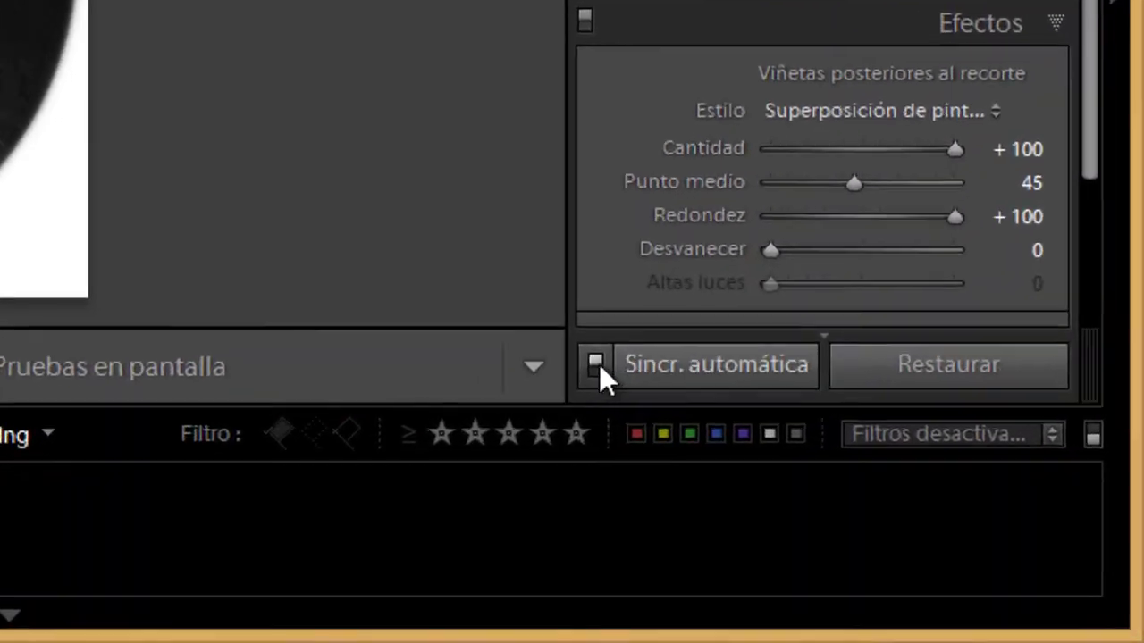
click(596, 365)
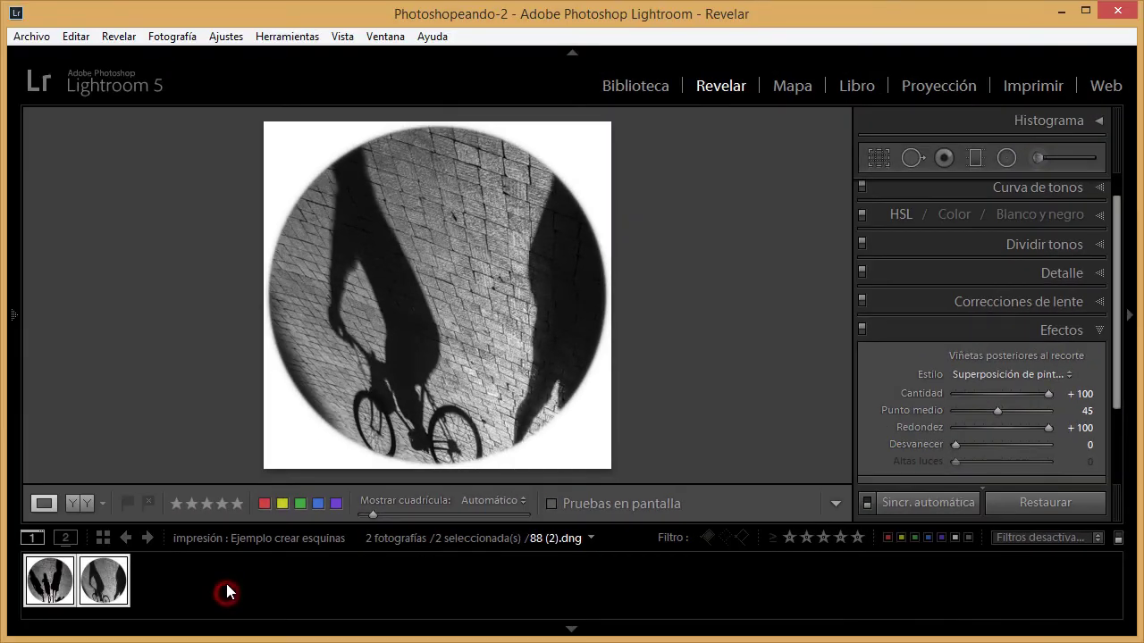
click(226, 585)
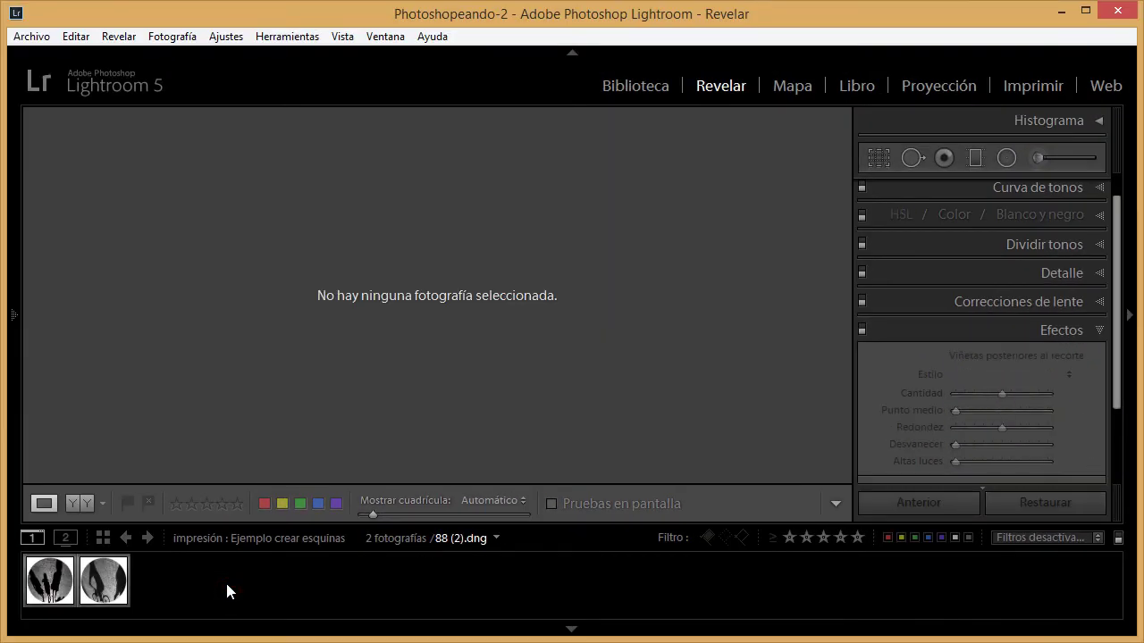
click(115, 579)
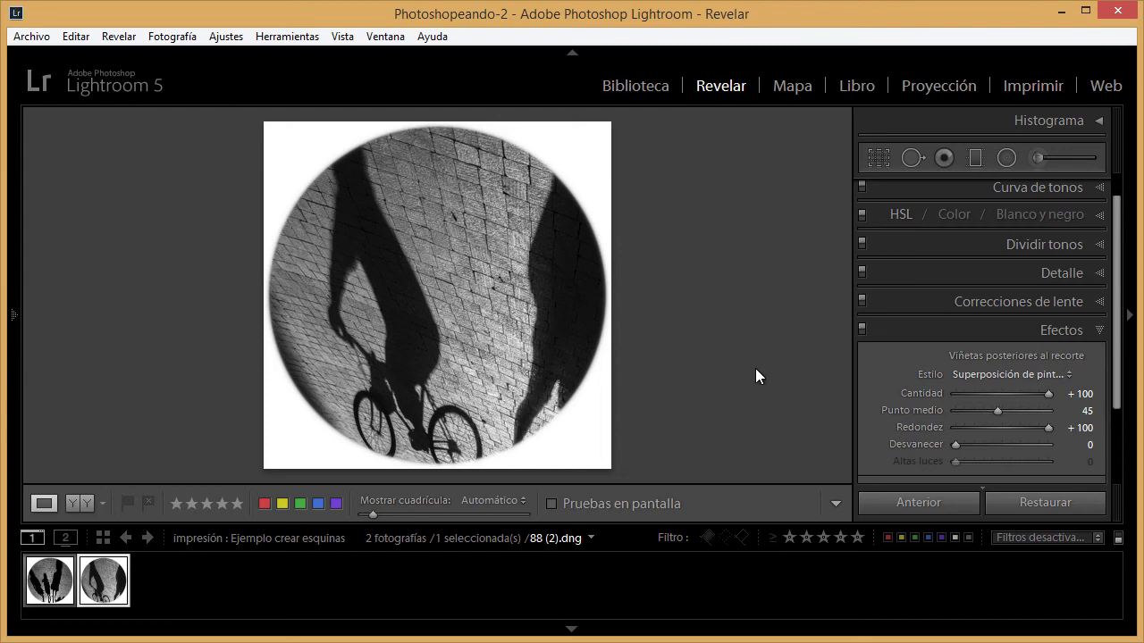
click(1019, 90)
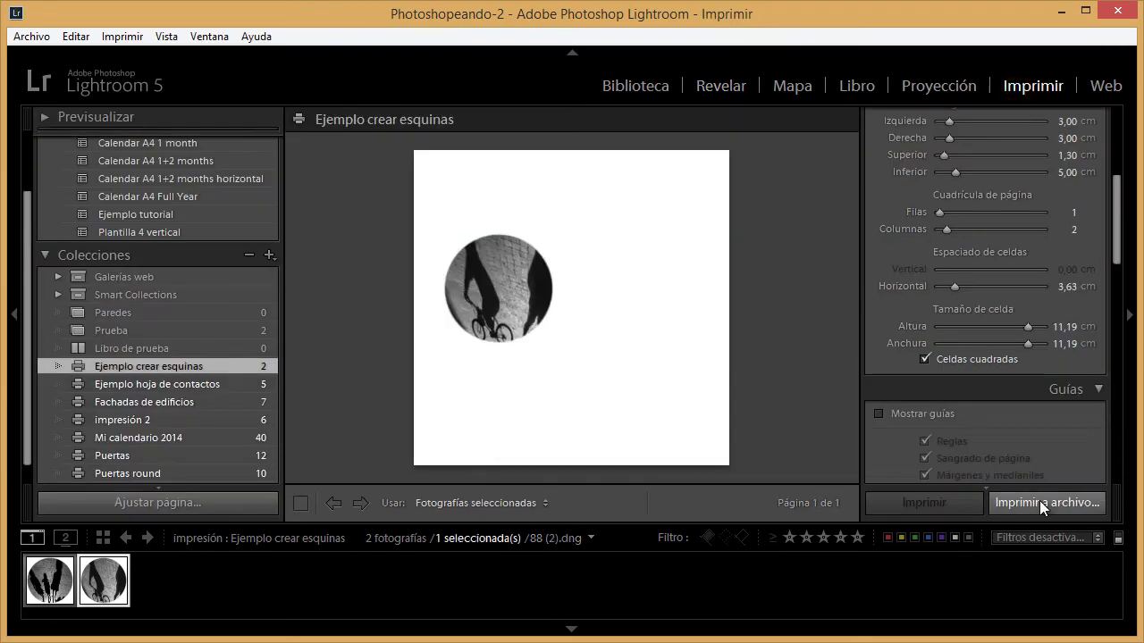
Select both circular shadow photos in the enlarged filmstrip and rate them 5 stars
key(ctrl+a)
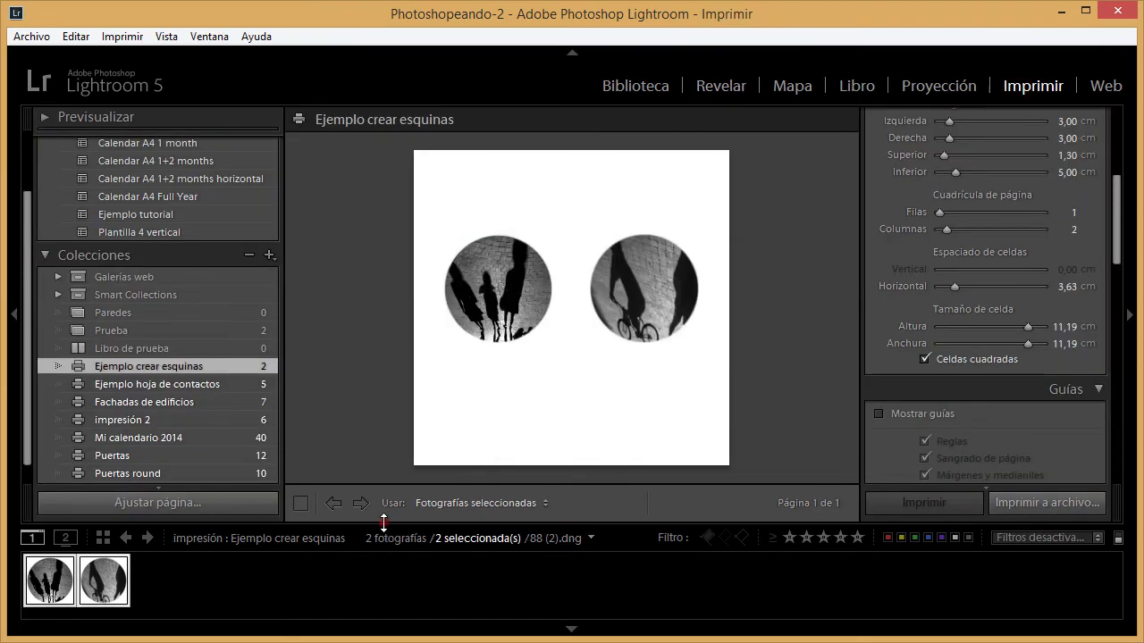
drag(384, 526, 373, 487)
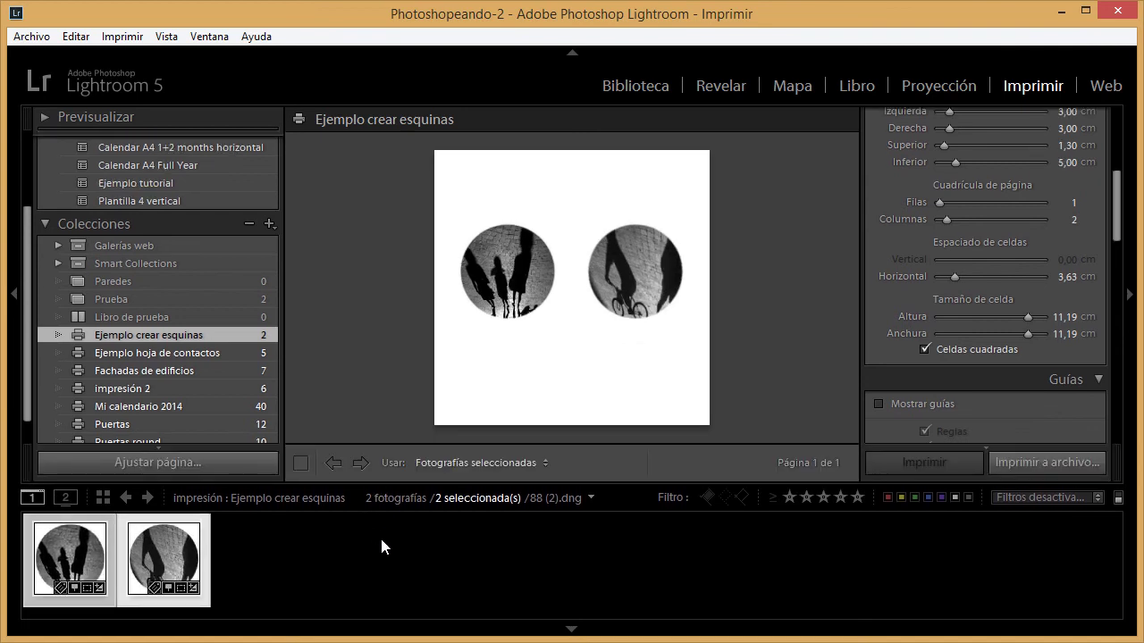
right_click(149, 536)
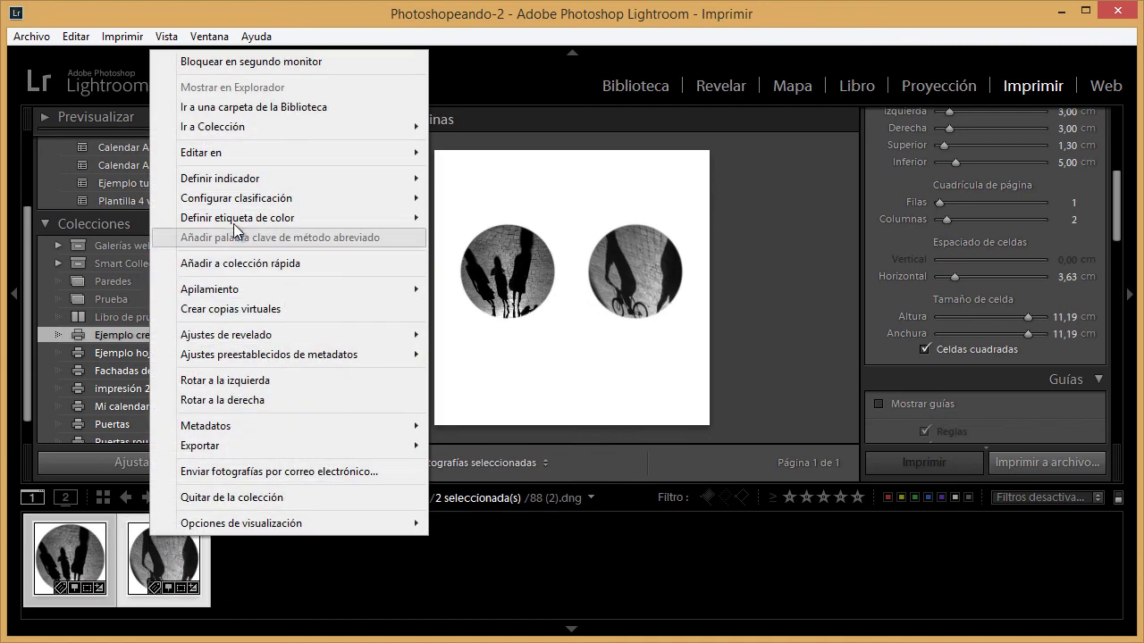
mouse_move(236, 198)
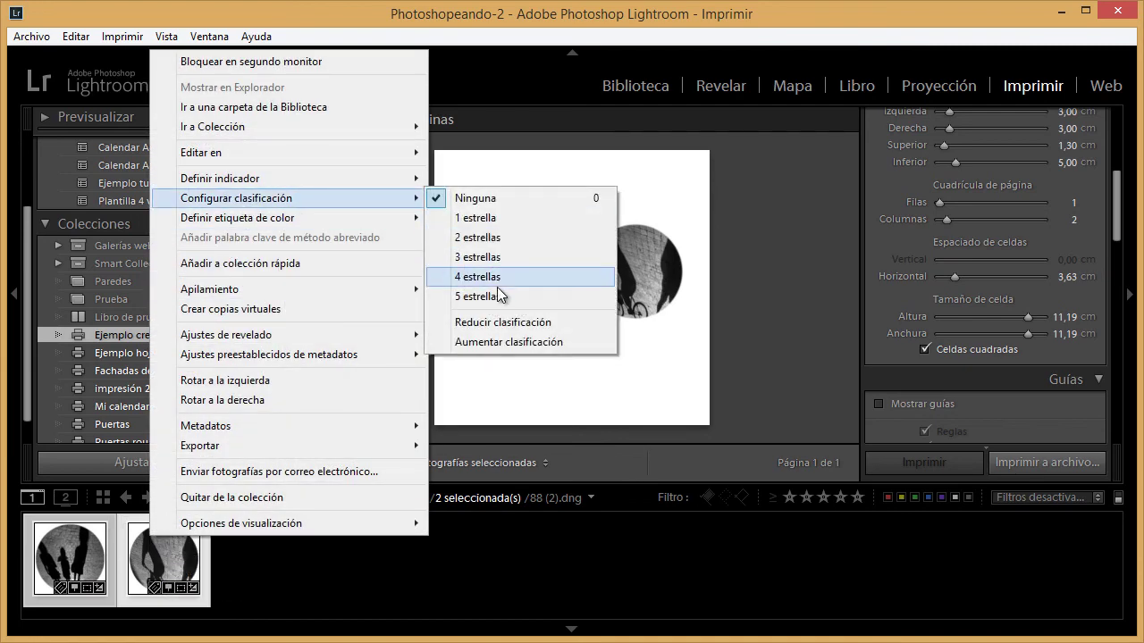
click(500, 297)
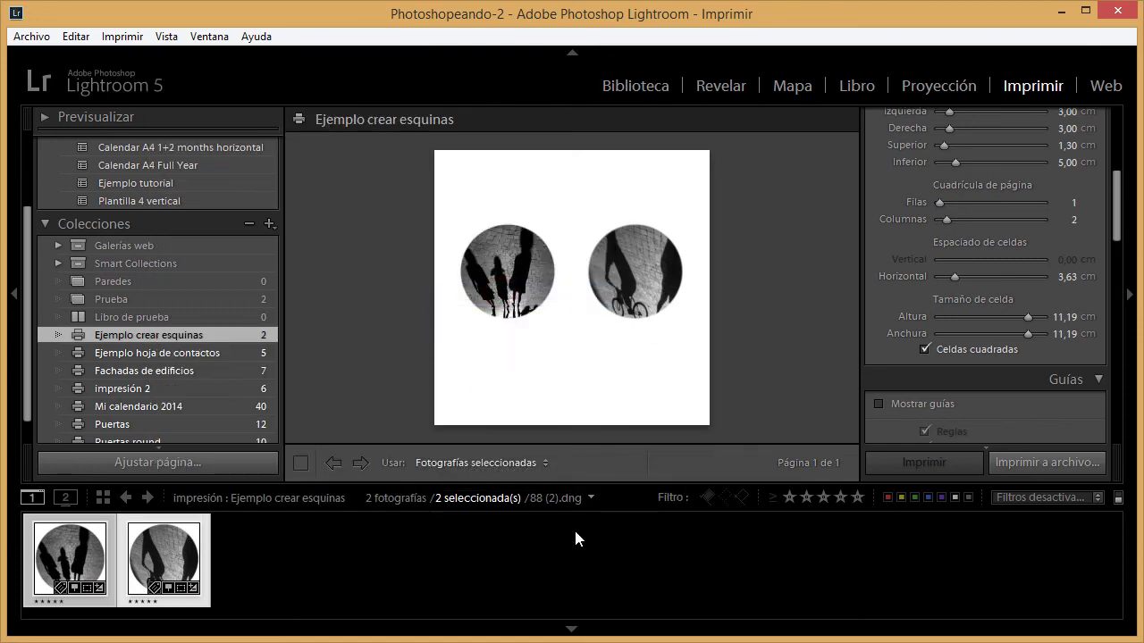
click(490, 538)
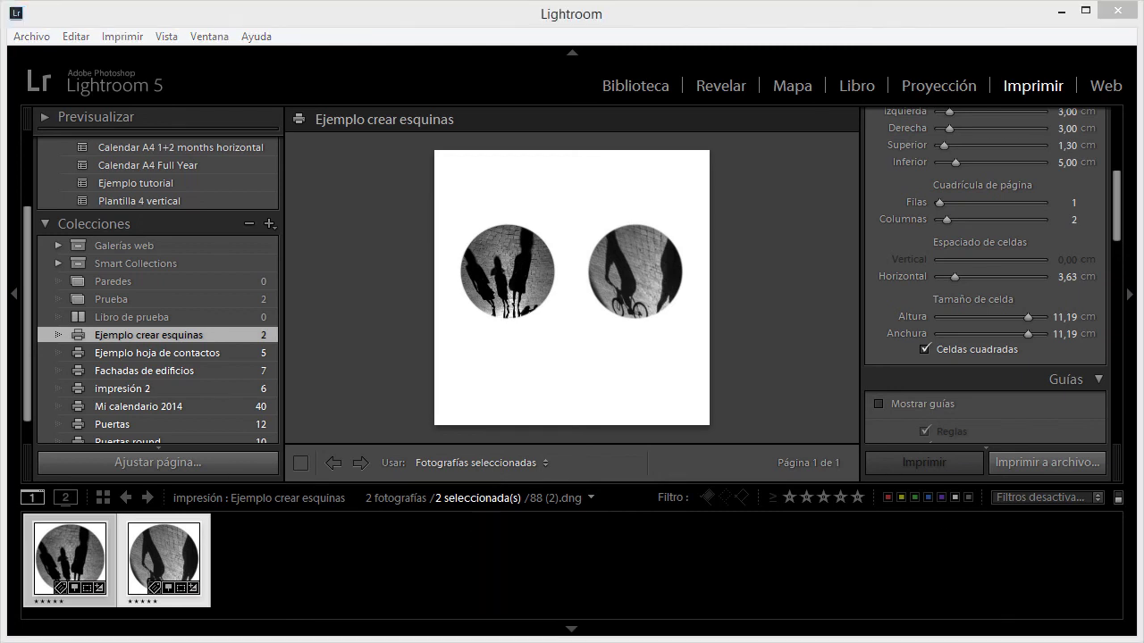
Scroll the right print panel up to show the layout style and Ajustes de imagen options
click(828, 206)
drag(1116, 223, 1116, 161)
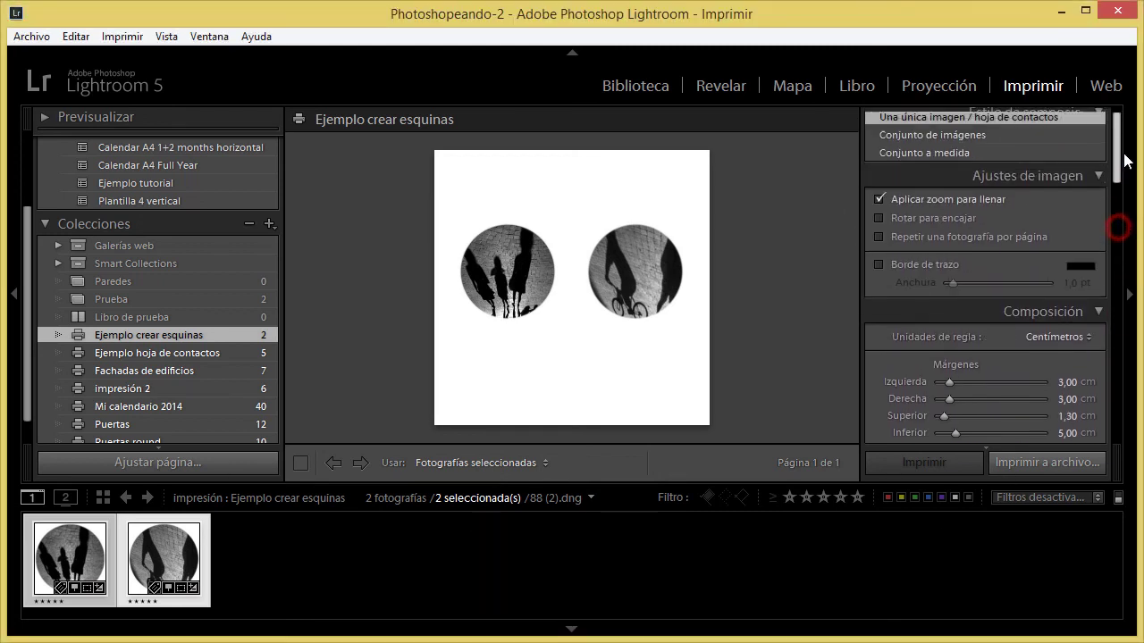